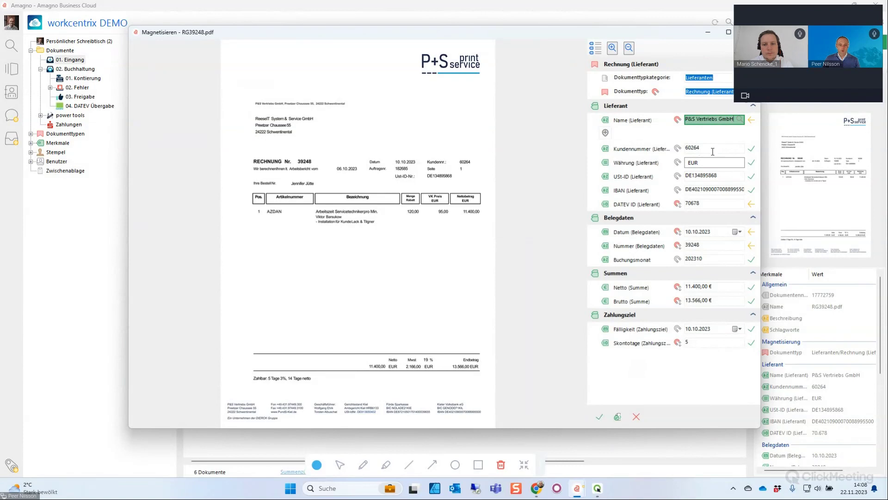
Confirm the Datum (Belegdaten) value and capture Nummer (Belegdaten) from the invoice number beside RECHNUNG Nr. on the document.
click(718, 232)
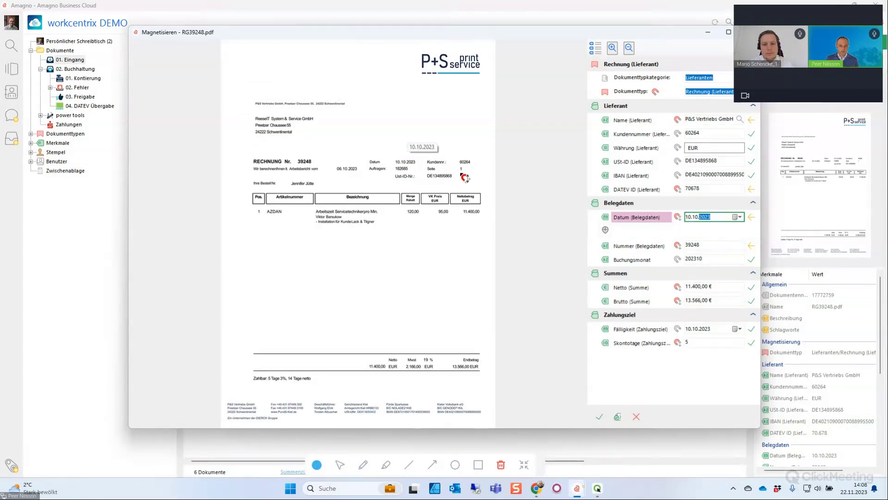
click(716, 245)
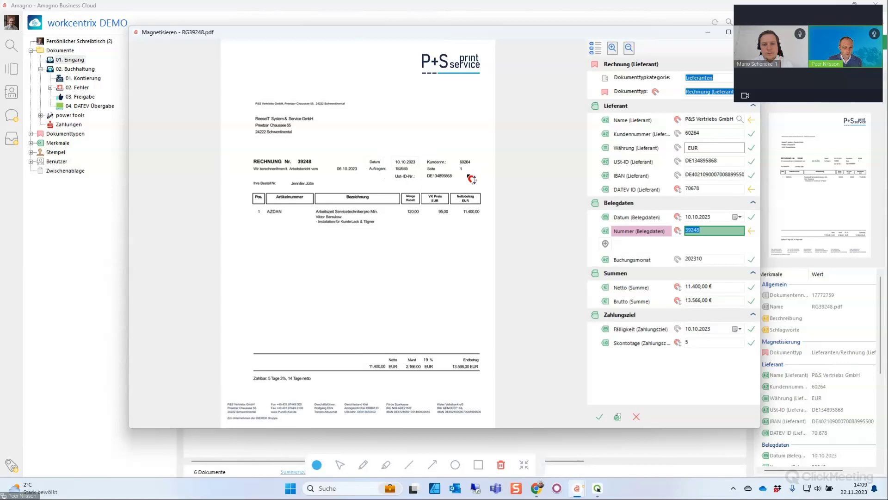
click(305, 163)
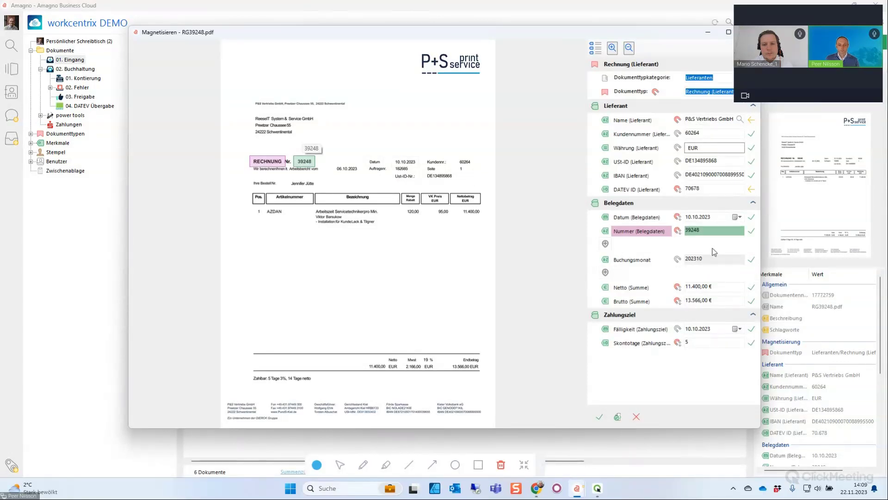
Set the recognition mode of DATEV ID (Lieferant) to Nicht magnetisieren.
click(677, 189)
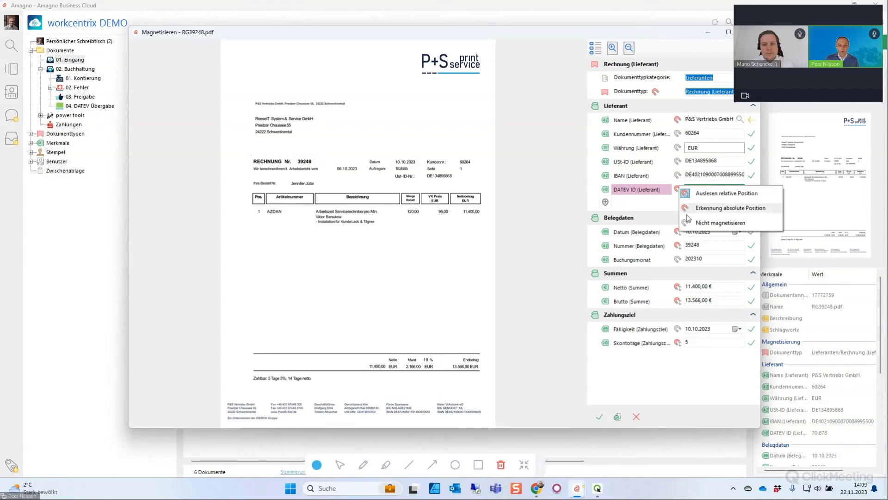
click(708, 222)
click(727, 207)
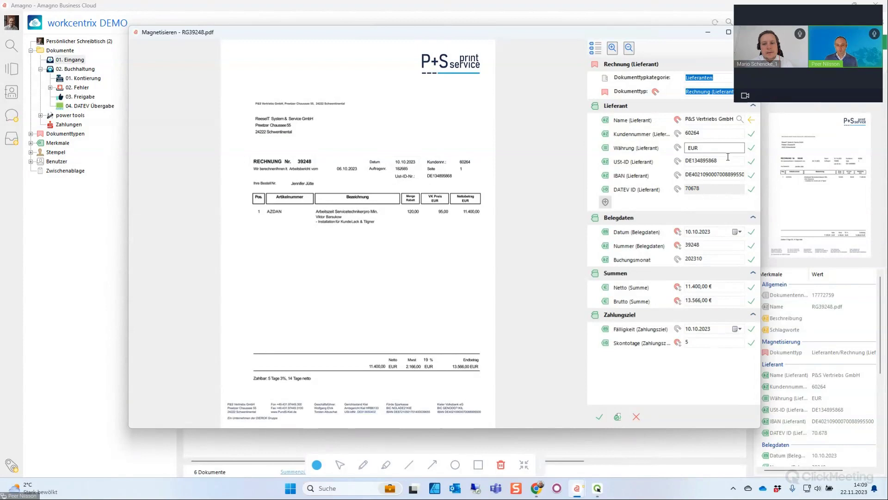
Capture the supplier name P&S Vertriebs GmbH from the sender line above the invoice address and save the magnetised data.
click(721, 121)
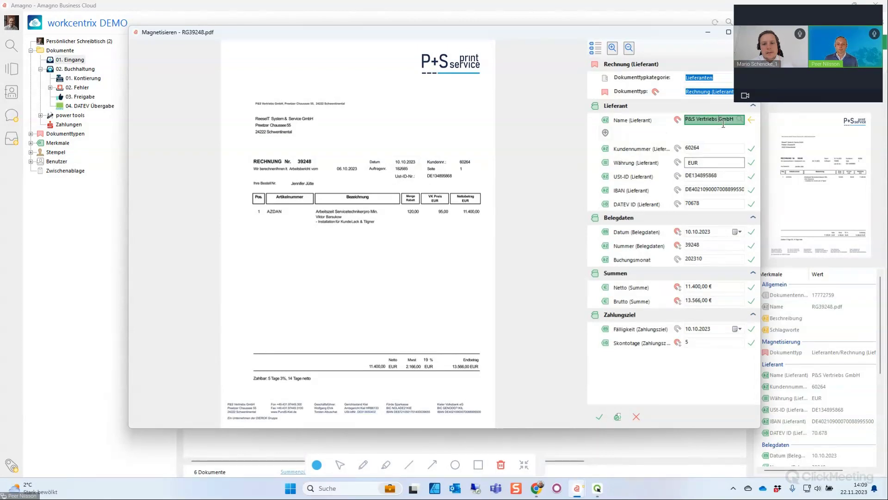
drag(245, 97, 286, 107)
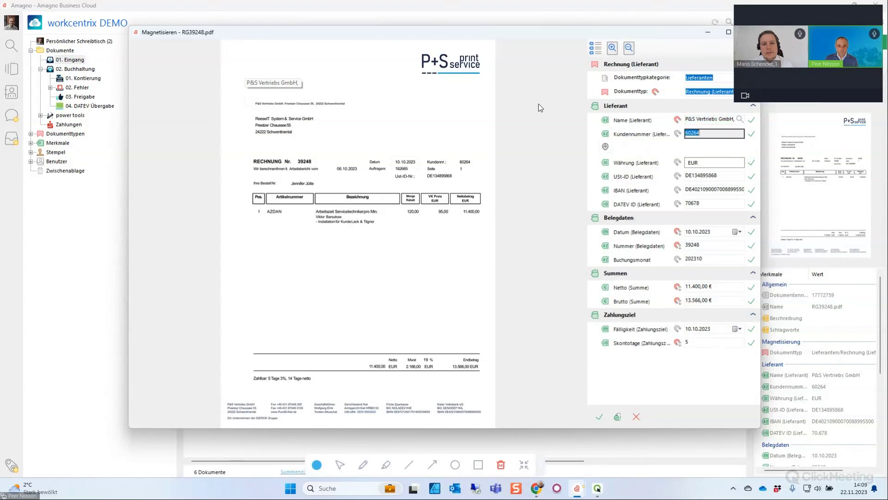
key(shift+Tab)
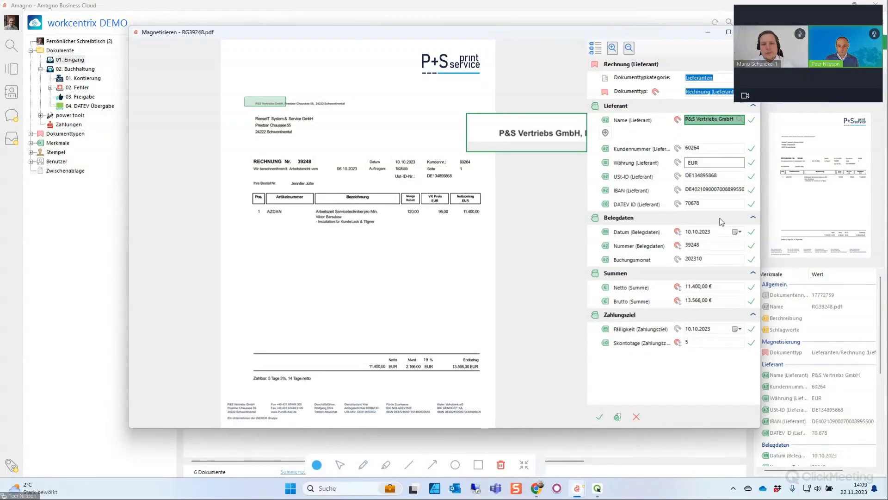
click(688, 234)
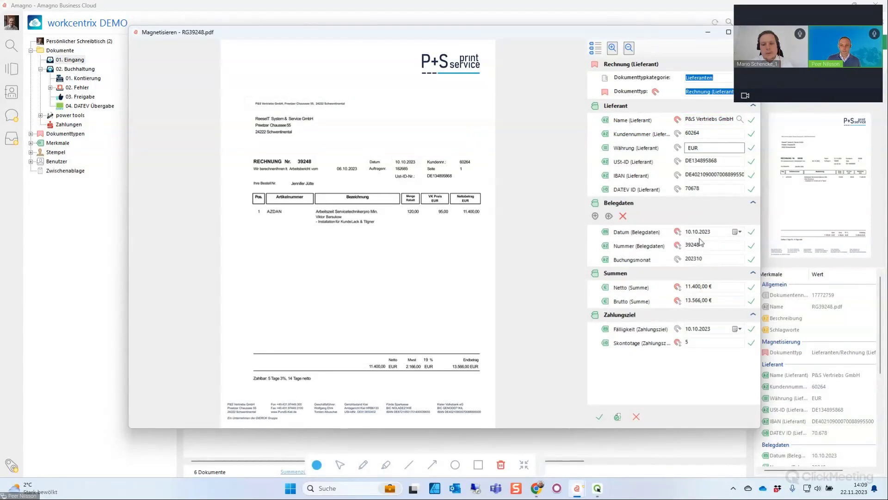
click(600, 416)
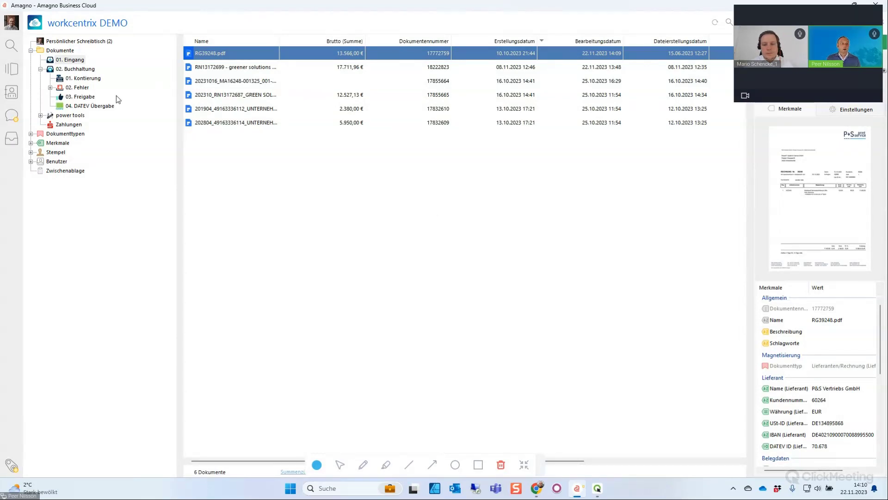
Select RG39237.pdf in 01. Kontierung, widen its details pane and review the supplier, document, sum and payment attributes.
click(90, 78)
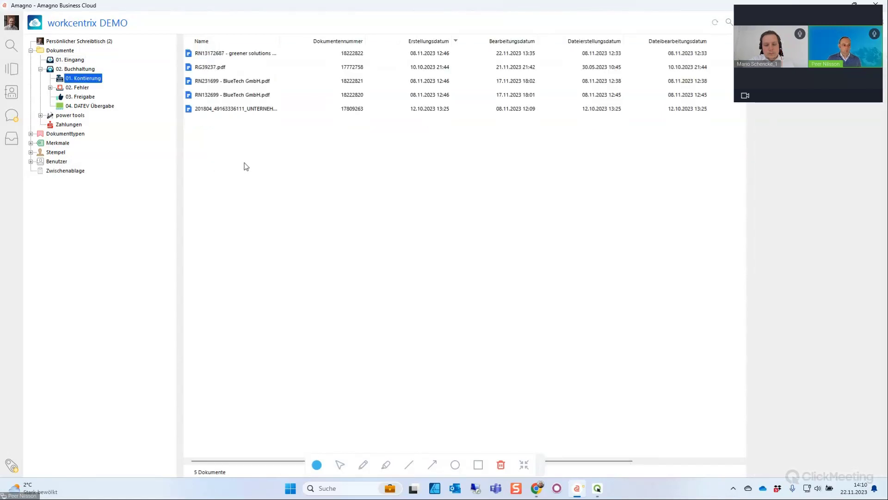
click(207, 68)
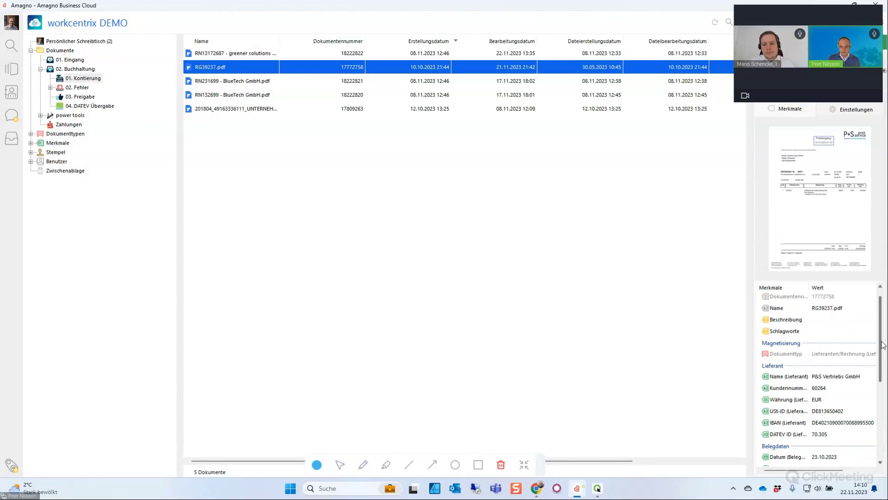
drag(757, 321, 715, 329)
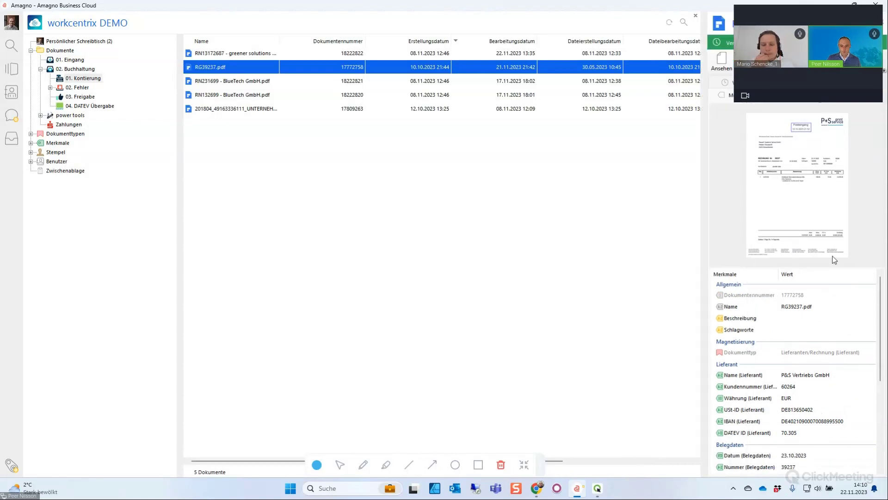
drag(880, 287, 881, 314)
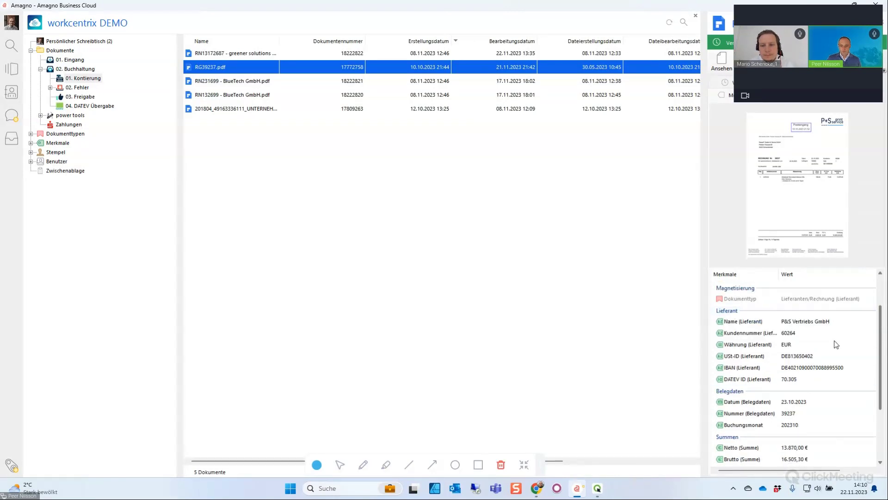
drag(880, 339, 880, 379)
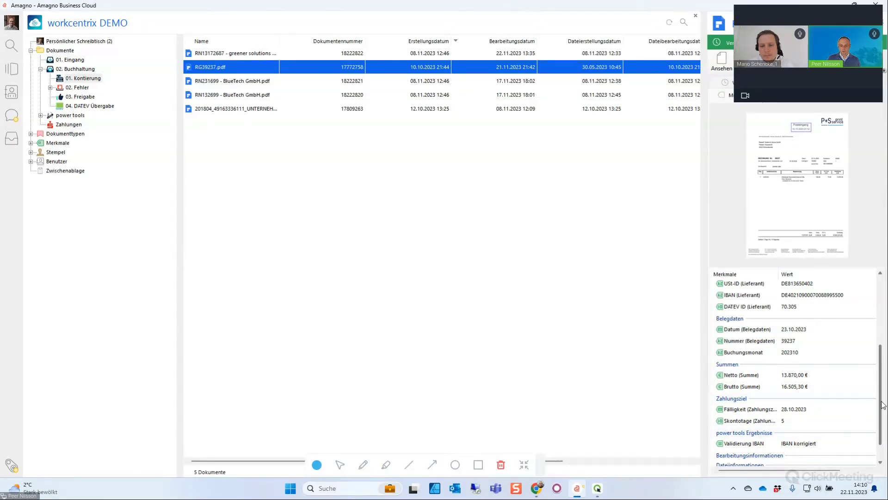
scroll(881, 399, down, 2)
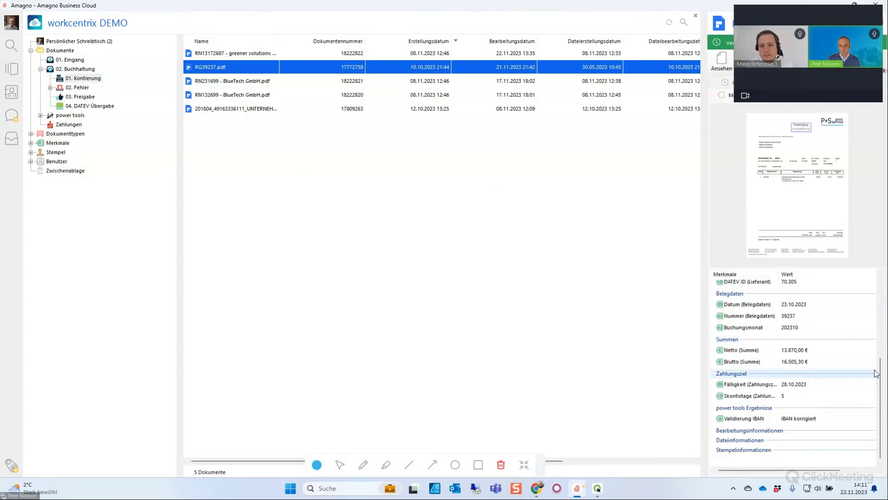
scroll(881, 374, up, 3)
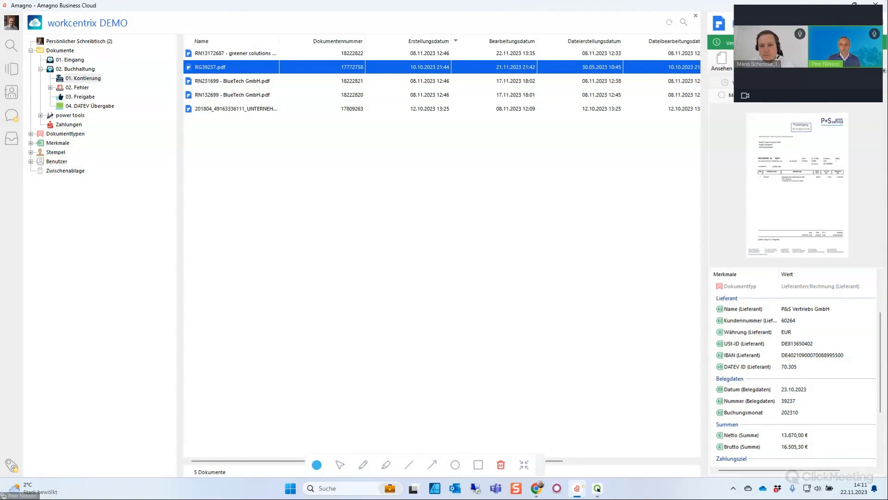
Open the Kontierung stamp for RG39237.pdf and take the line item's Nettobetrag, 13870, as Positionsbetrag (netto).
key(Return)
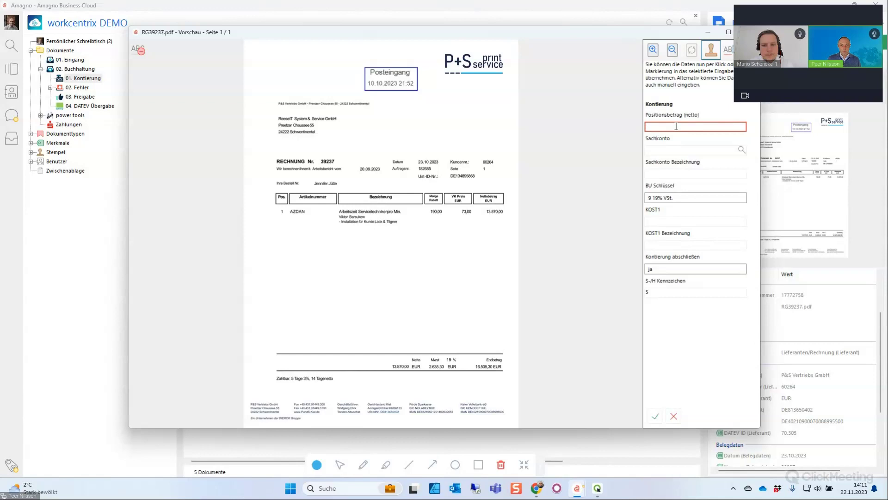
click(493, 211)
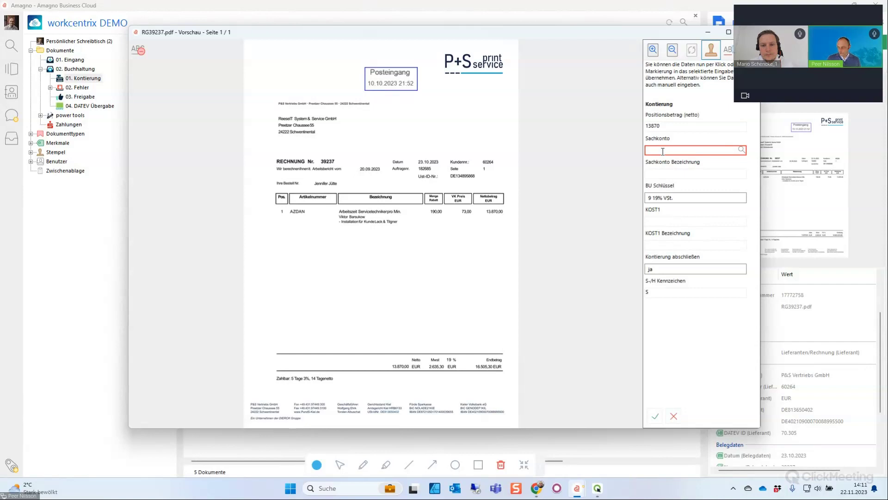
text(66)
click(742, 150)
drag(377, 183, 515, 182)
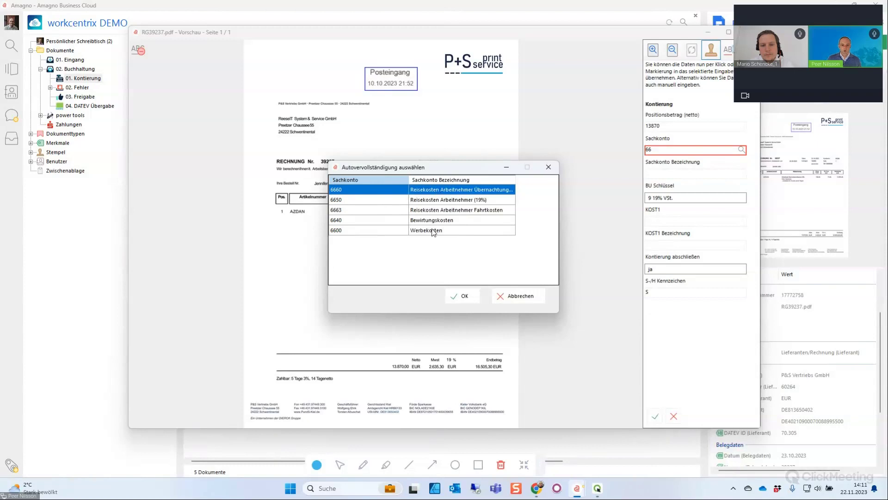
click(549, 168)
Set the Sachkonto to 5906 with the Bezeichnung Fremdleistungen.
double_click(646, 153)
text(5906)
click(710, 177)
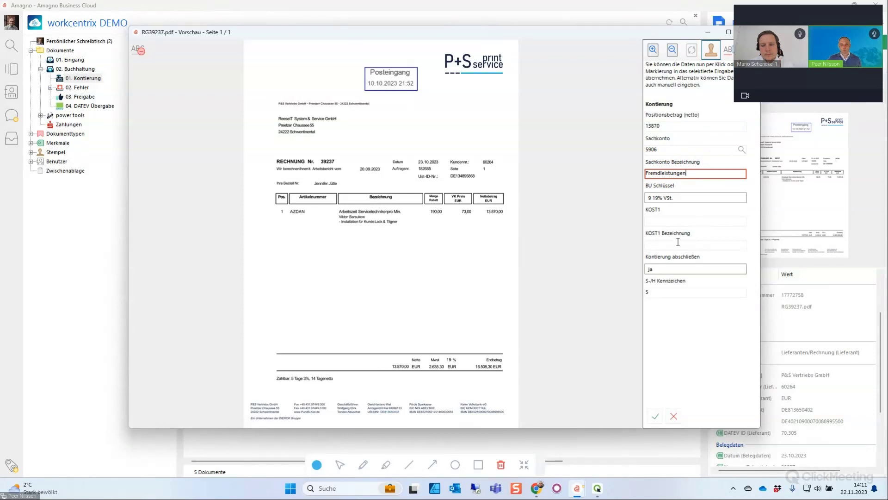
Enter P2345 as KOST1 and Projekt 1 as KOST1 Bezeichnung.
click(658, 221)
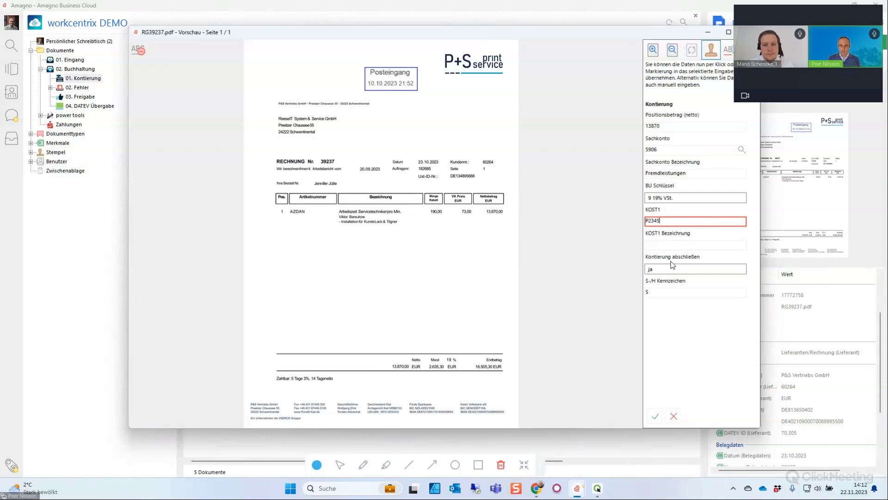
key(Tab)
text(P)
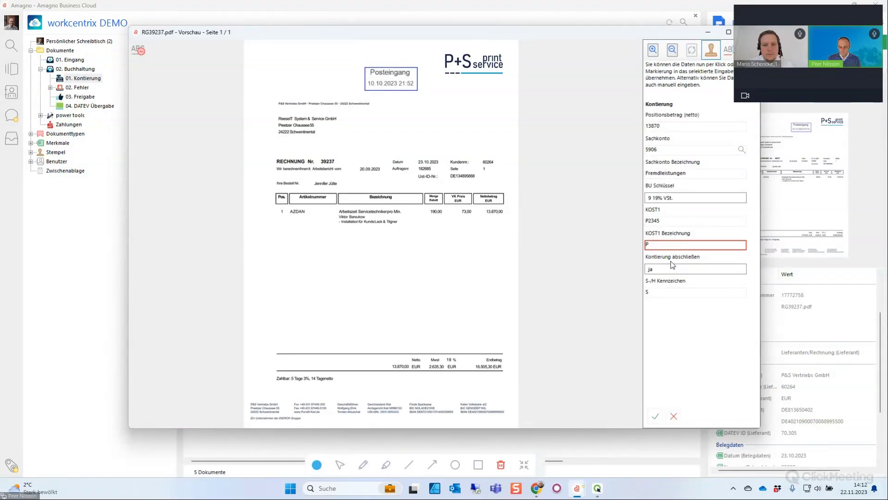
text(rojekt)
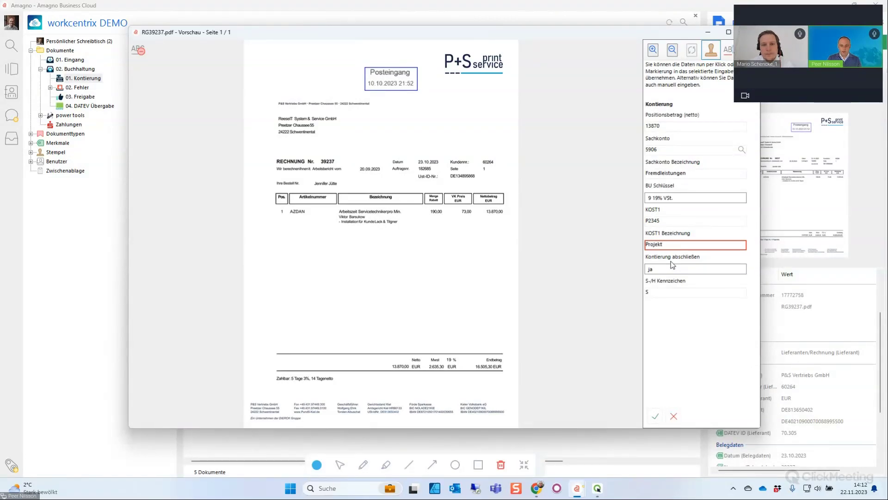
text( 1)
key(Tab)
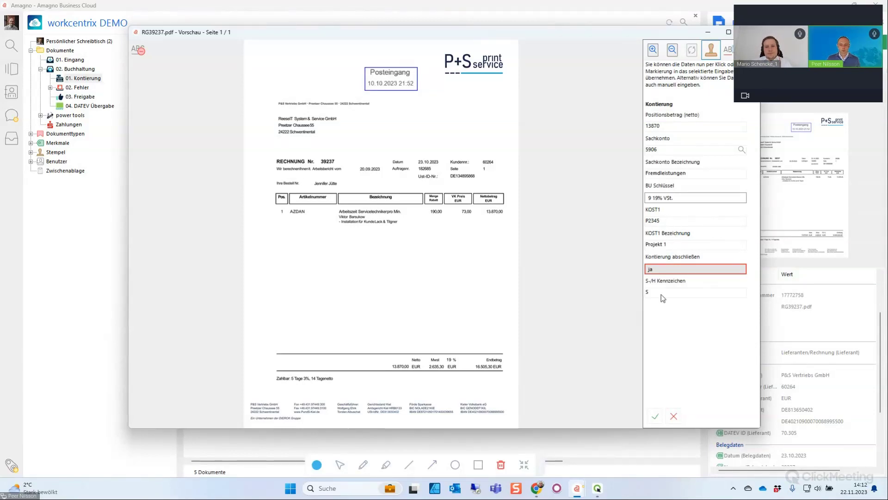
Keep Kontierung abschließen at ja, place the posting stamp just below the invoice's line item and save it.
click(652, 268)
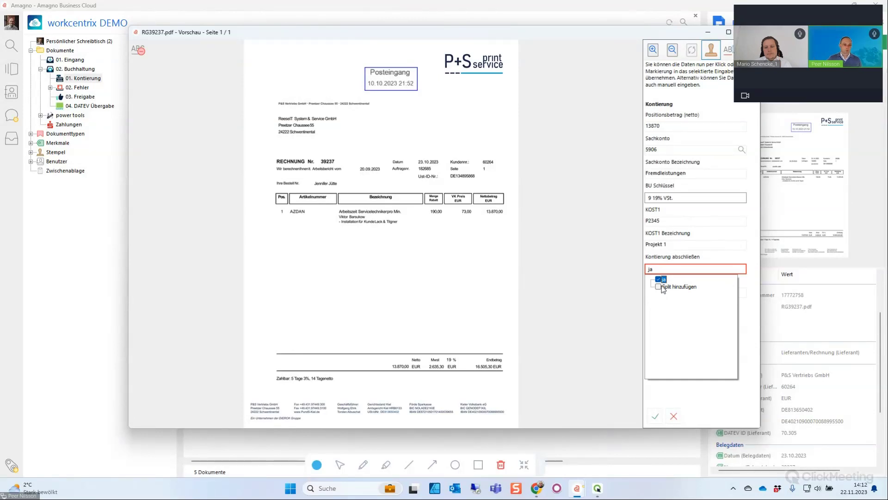
click(702, 269)
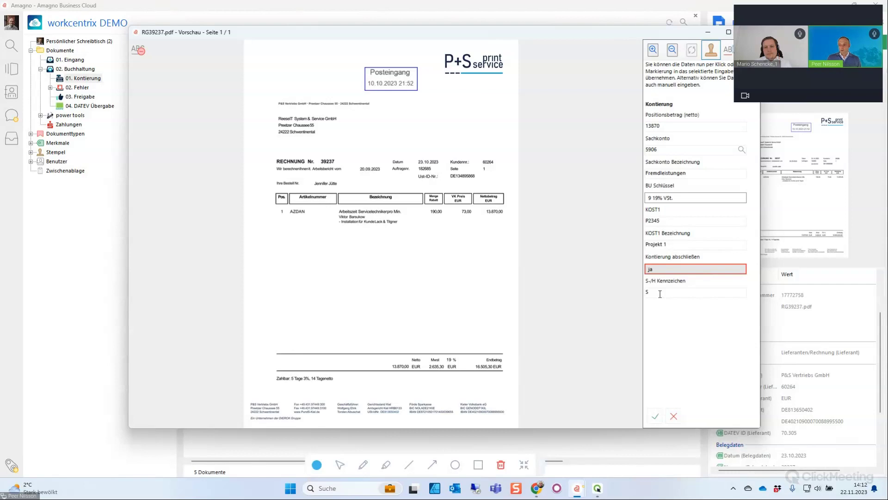
click(656, 417)
click(656, 416)
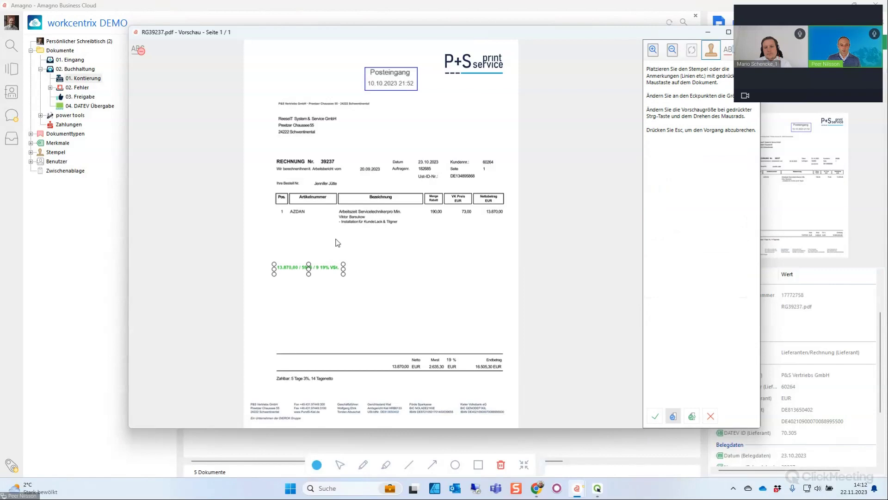
drag(306, 273, 307, 252)
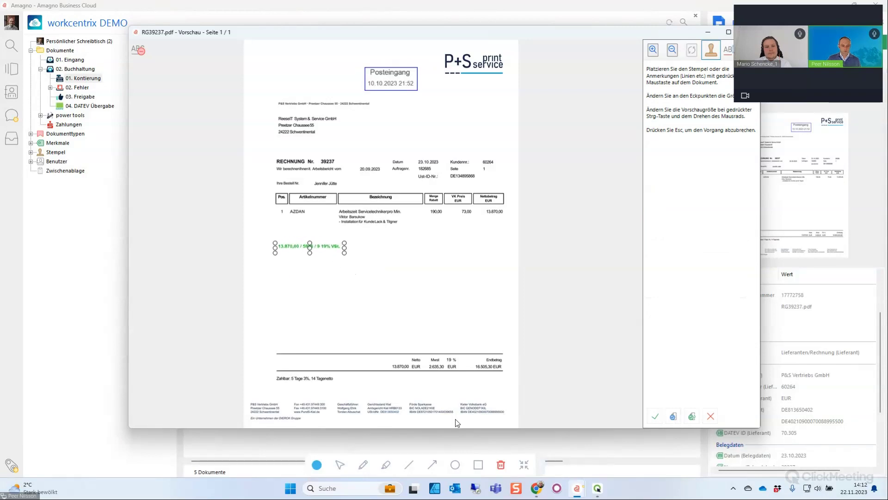
click(655, 416)
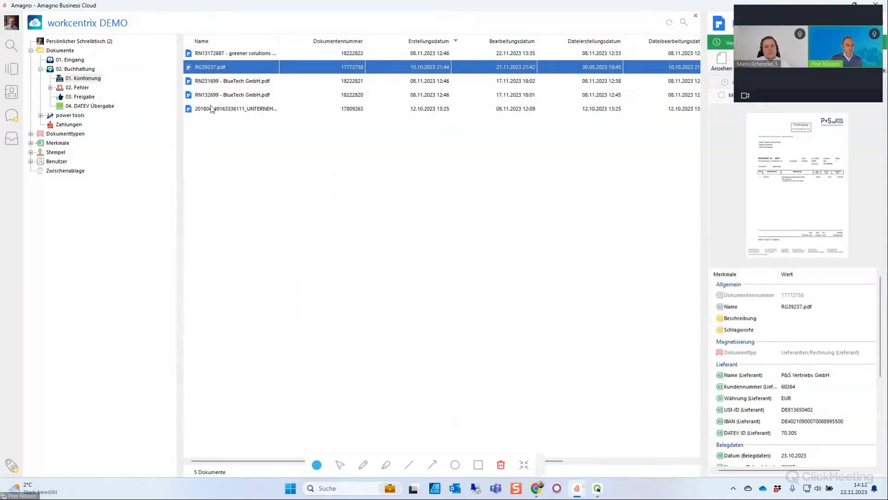
Check the validation folders under power tools, 03. Freigabe and 01. Kontierung for the processing of the posted invoice.
click(41, 116)
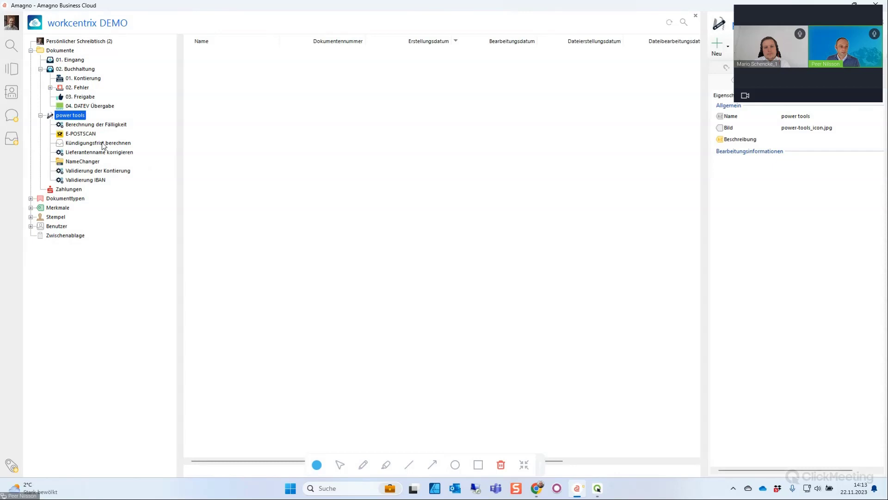
click(100, 171)
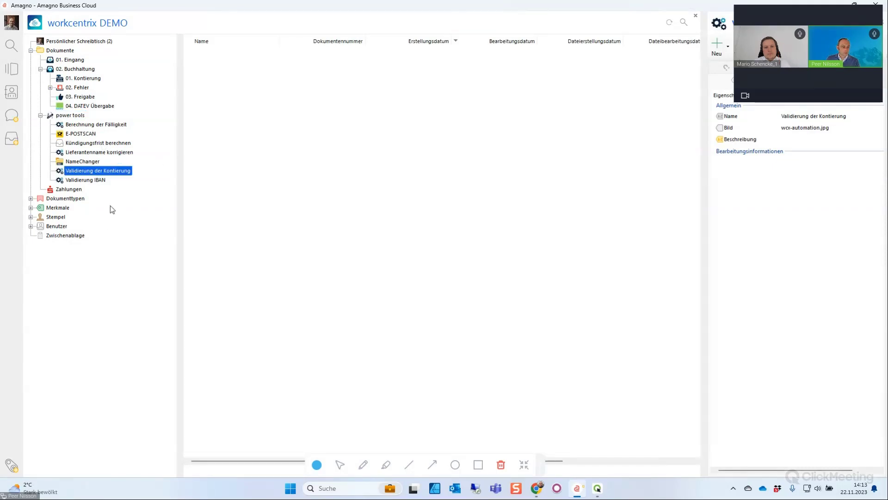
click(91, 180)
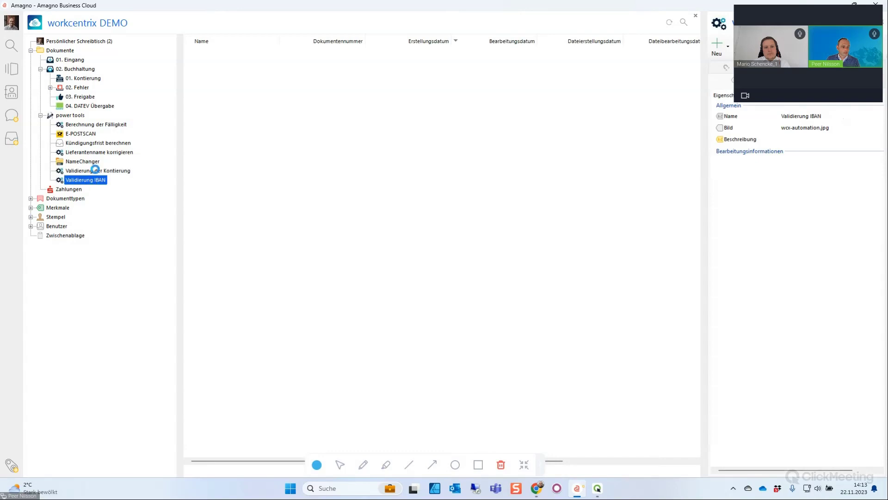
click(119, 171)
click(80, 97)
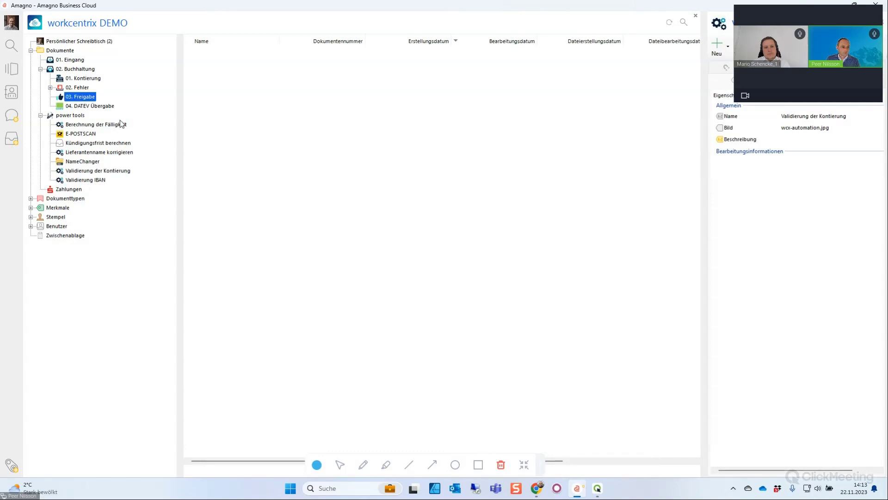
click(85, 78)
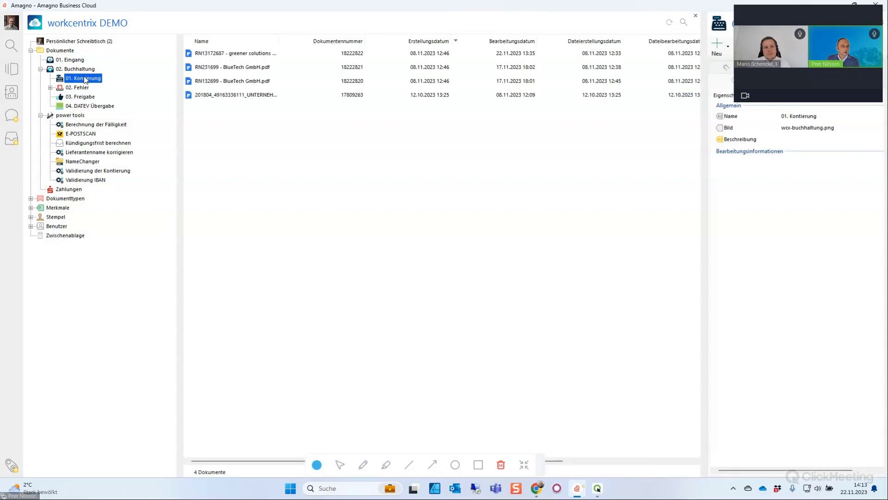
Check Validierung der Kontierung, 01. Kontierung and 03. Freigabe for the newly posted invoice.
click(94, 169)
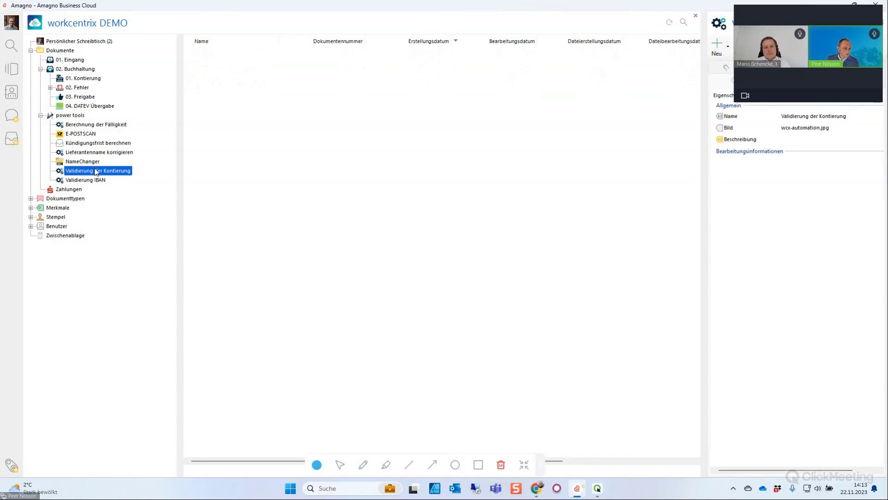
click(89, 79)
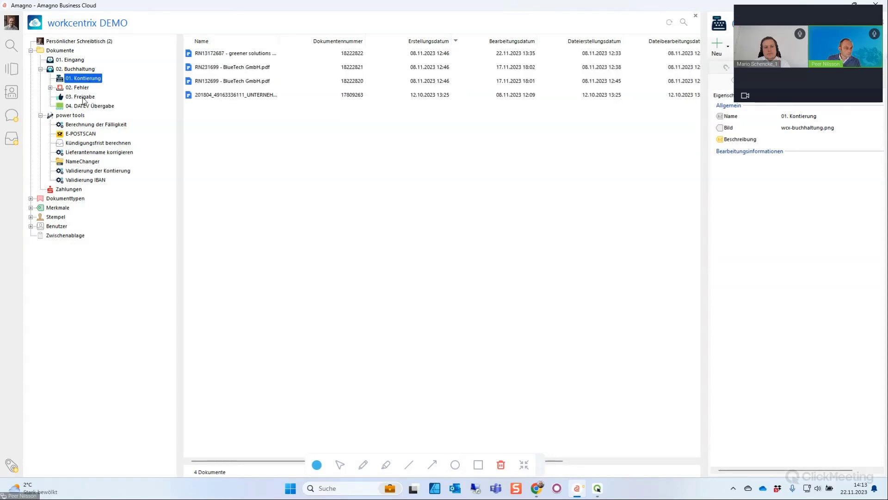
click(84, 97)
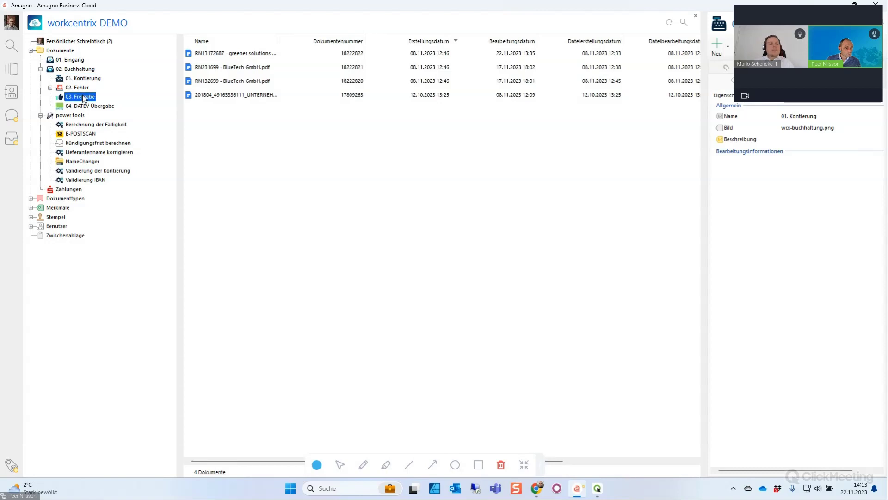
Expand the 02. Fehler folder and compare the contents of IBAN fehlerhaft, Kontierung fehlerhaft, 03. Freigabe and 02. Fehler itself.
click(58, 88)
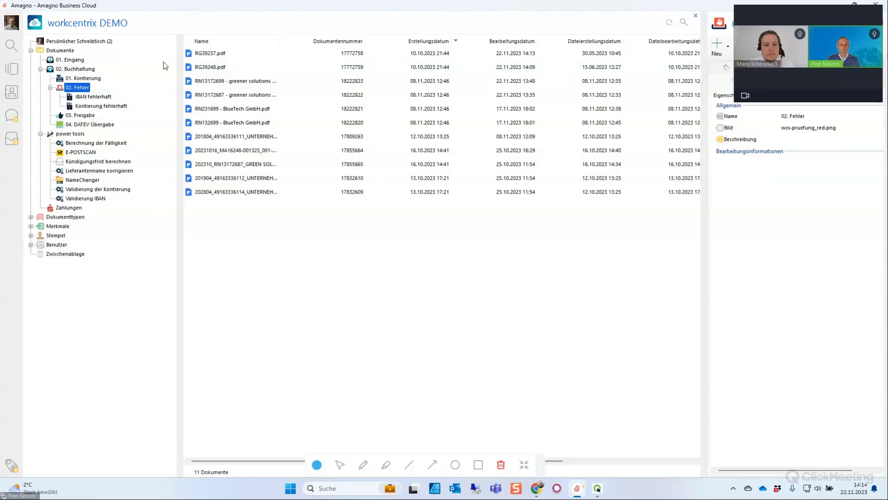
click(98, 106)
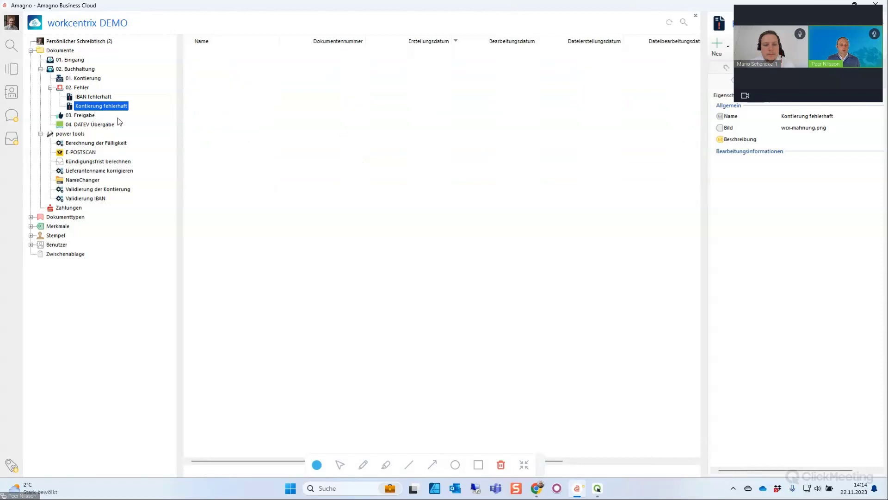
click(84, 116)
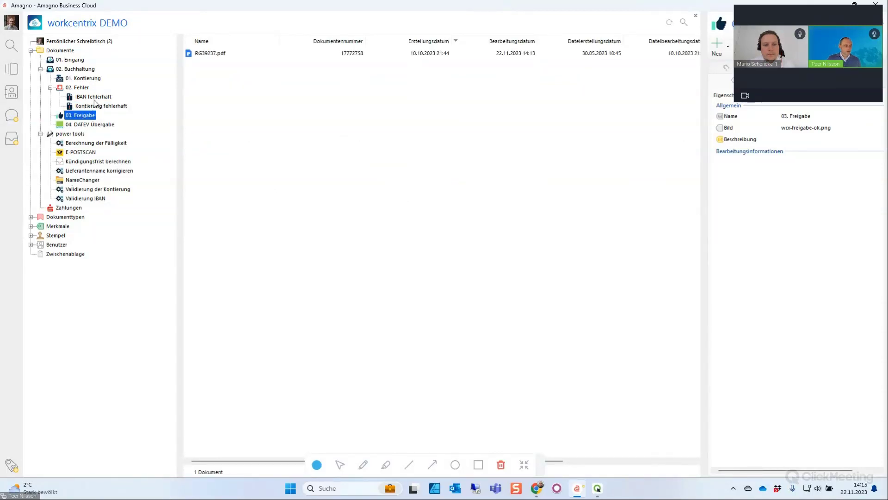
click(97, 98)
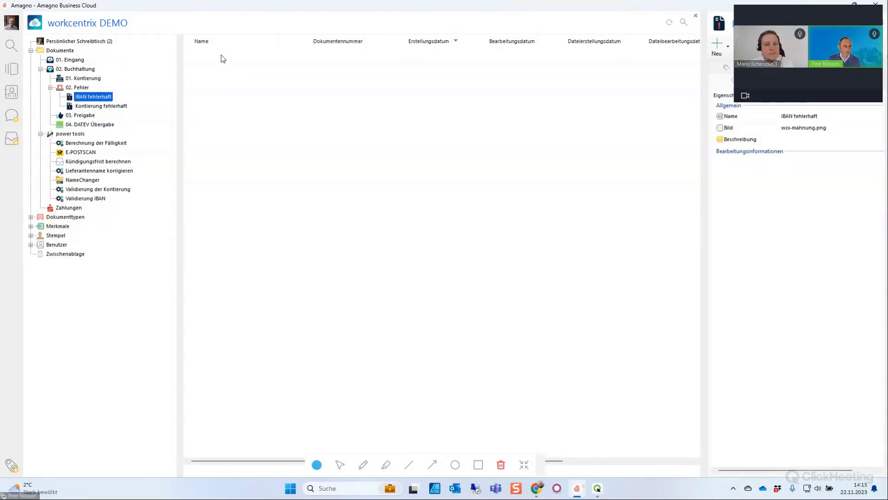
click(109, 107)
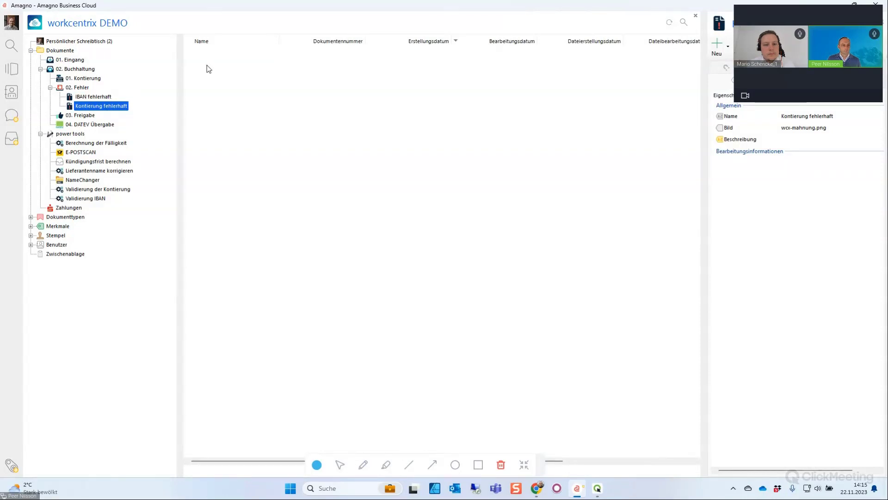
click(74, 88)
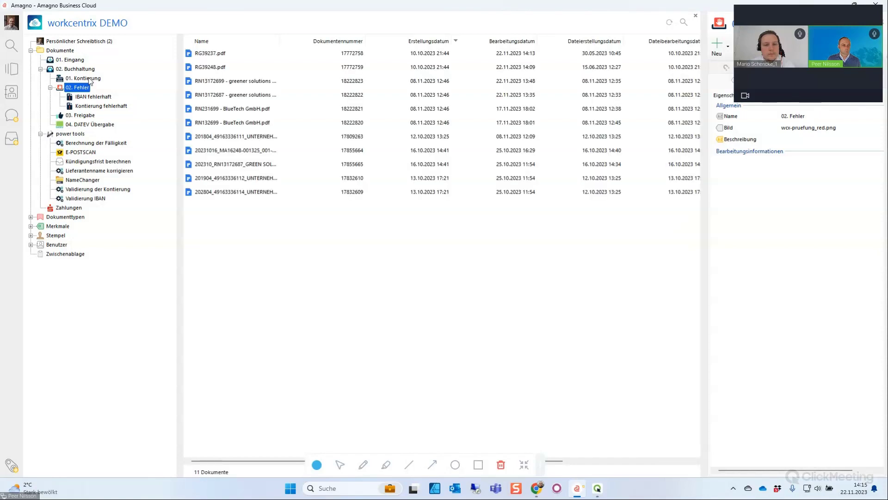
Review the Kontierung and power tools Ergebnisse of RG39237.pdf, and view the filter conditions of the 03. Freigabe folder.
click(214, 53)
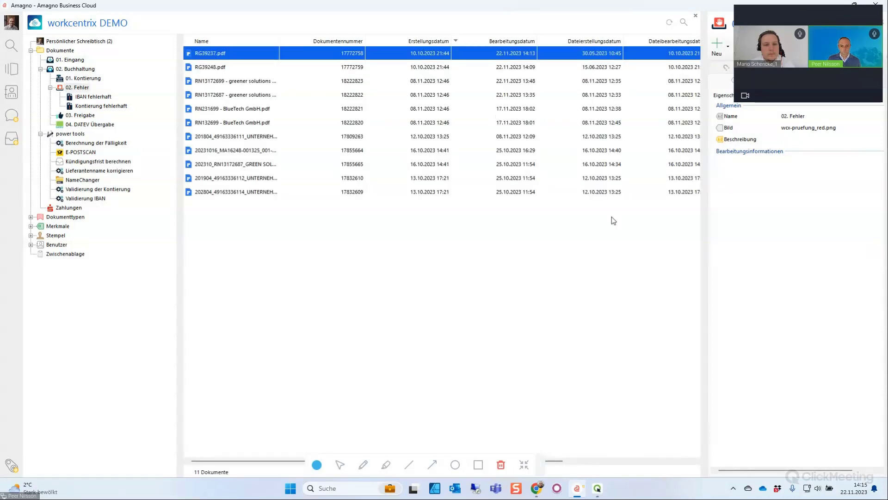
scroll(821, 358, down, 5)
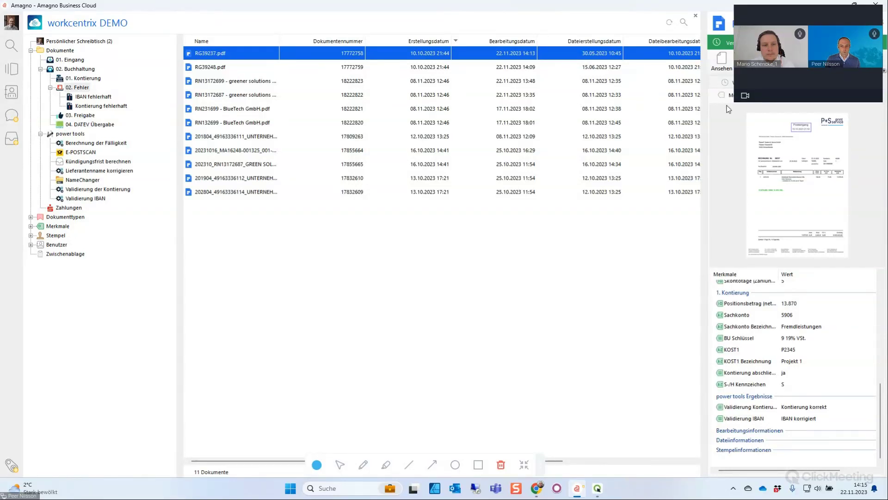
click(83, 116)
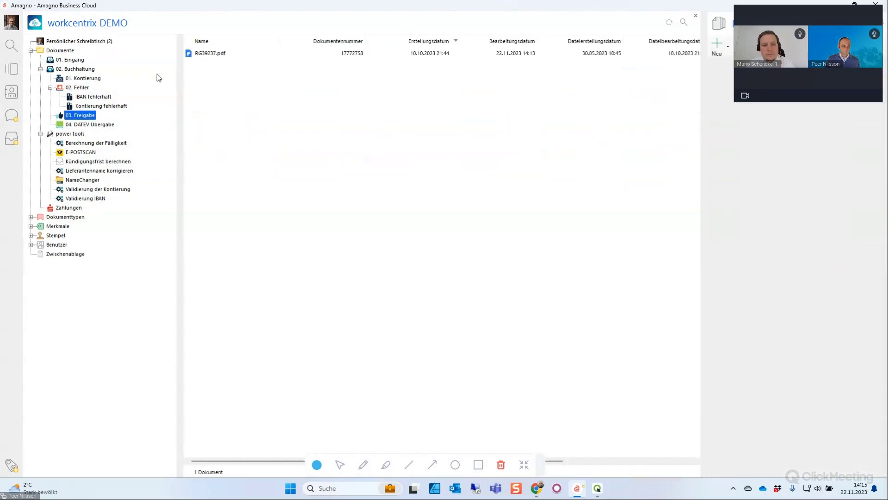
click(87, 80)
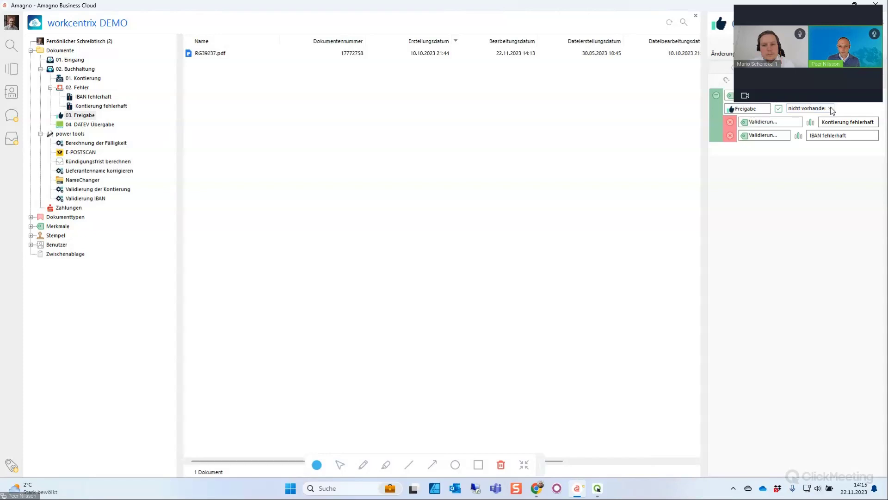
Select RG39237.pdf in 02. Fehler, check its Kontierung and IBAN validation results, and approve the invoice.
click(78, 88)
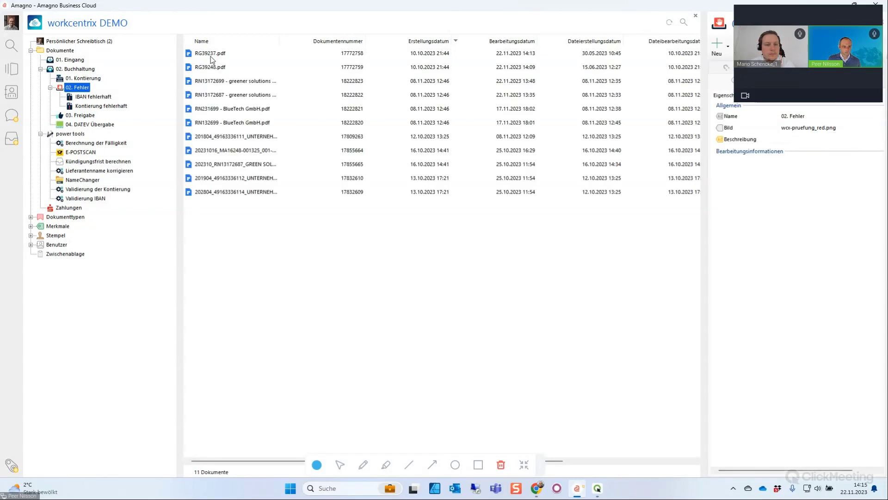
click(210, 55)
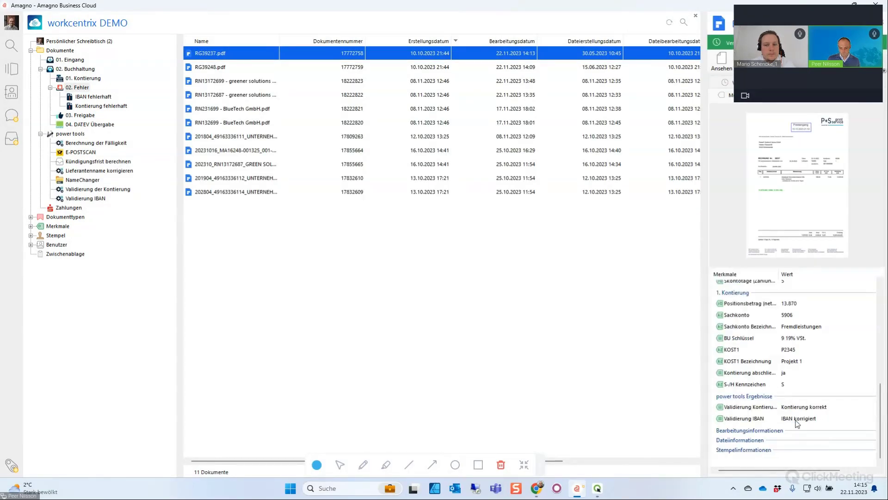
click(793, 411)
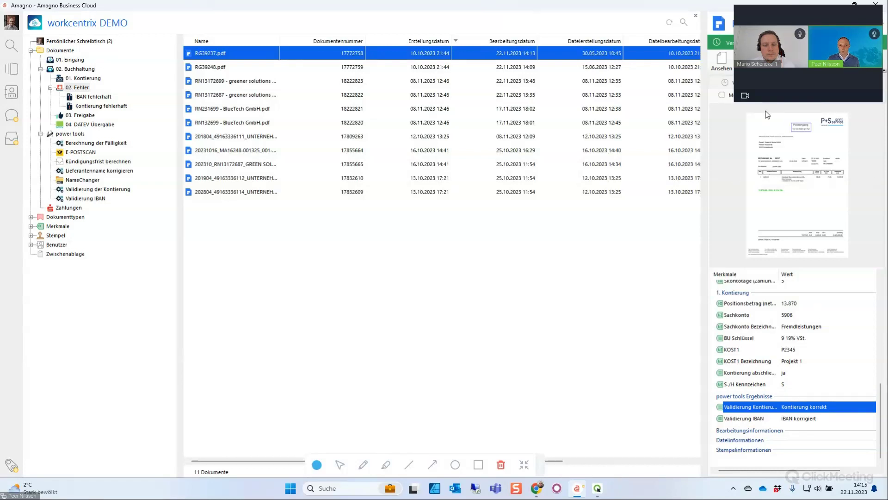
click(630, 207)
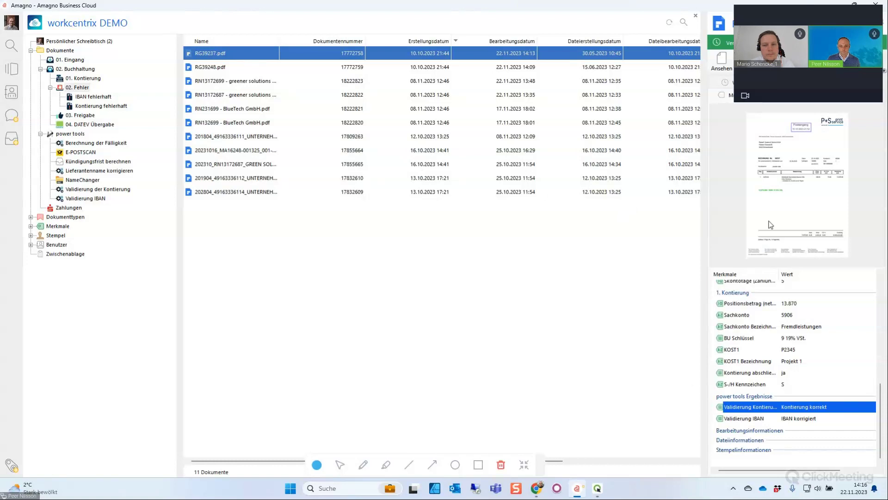
Refresh the document list and check 03. Freigabe and 04. DATEV Übergabe for the approved invoice RG39237.pdf.
click(671, 23)
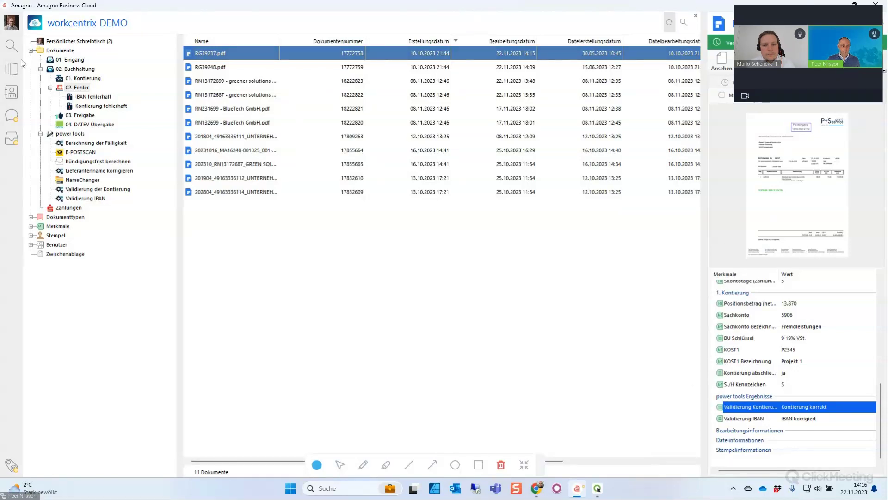
click(80, 116)
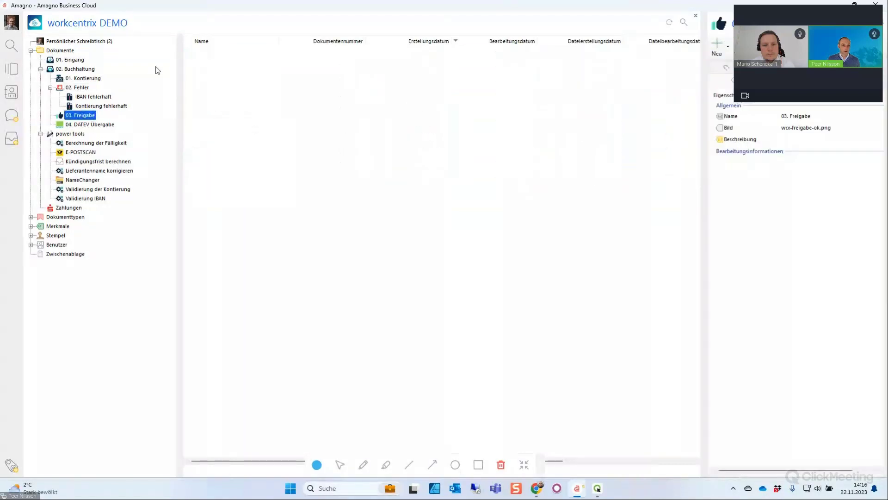
click(91, 125)
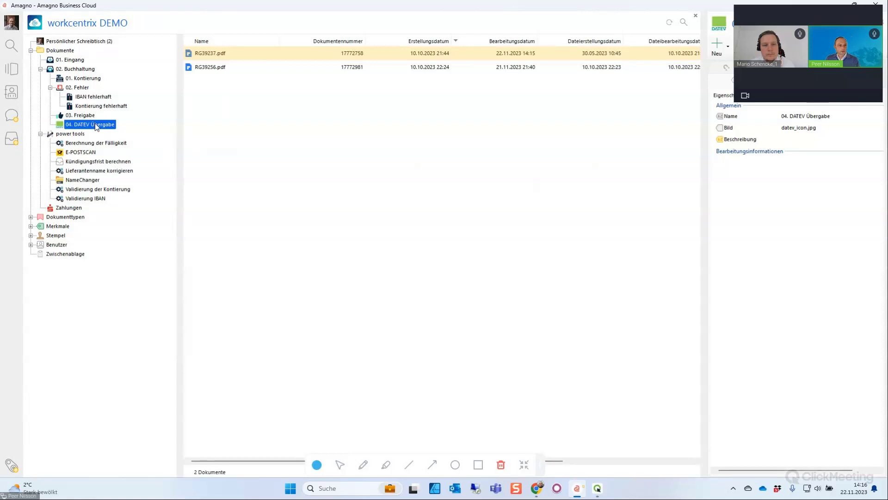
Examine the totals, both Kontierung entries and the validation results of RG39256.pdf, and refresh the 04. DATEV Übergabe list.
click(221, 70)
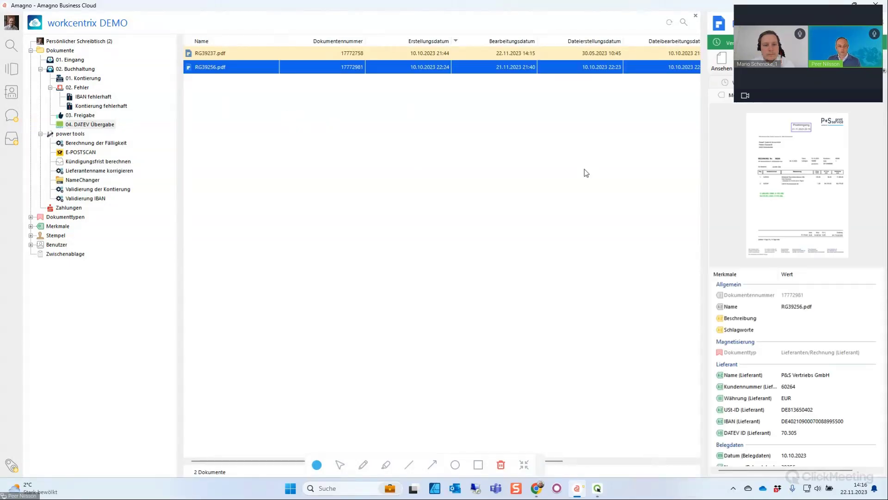
scroll(814, 380, down, 5)
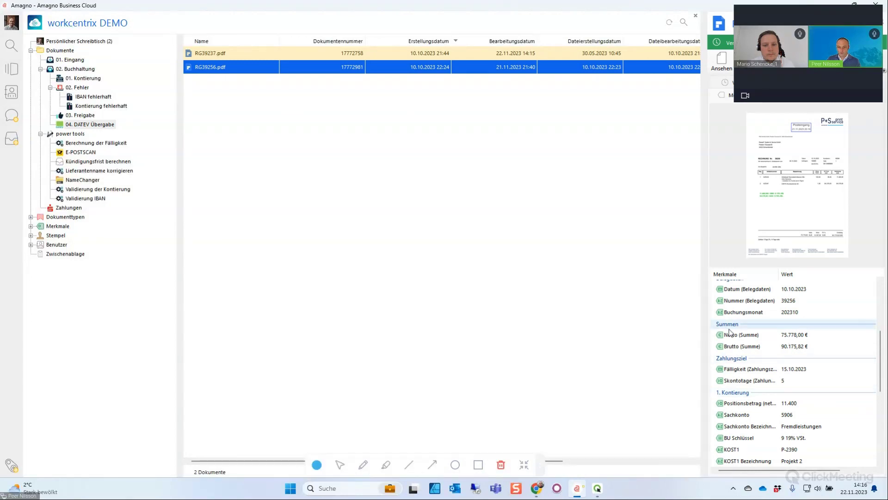
drag(879, 337, 878, 373)
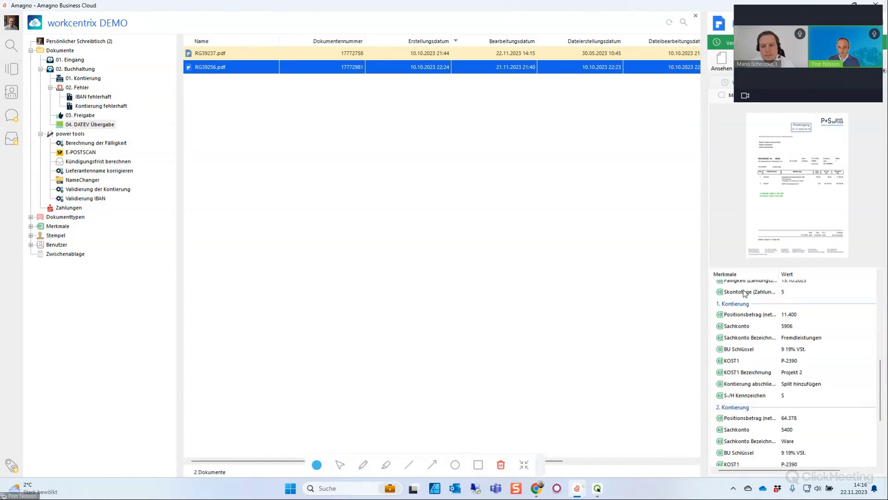
mouse_move(880, 373)
mouse_down()
mouse_move(883, 387)
mouse_move(880, 379)
mouse_up()
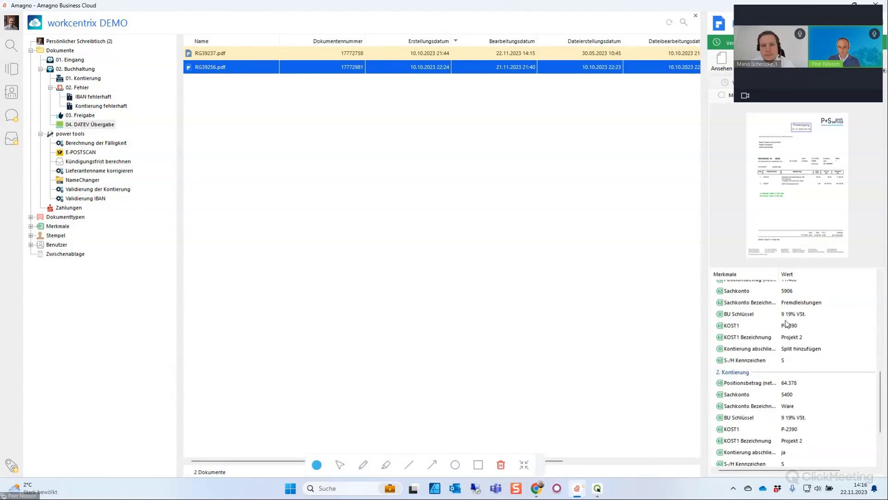
drag(881, 386, 882, 410)
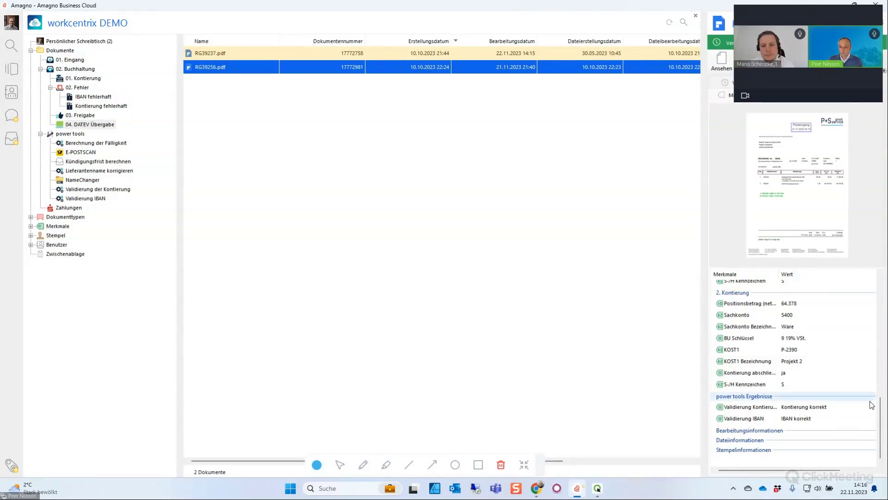
drag(882, 416, 883, 379)
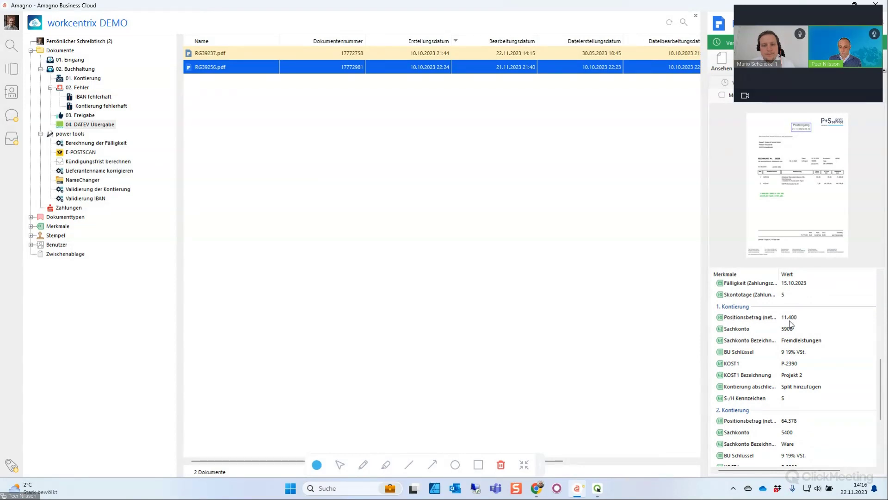
scroll(817, 365, down, 3)
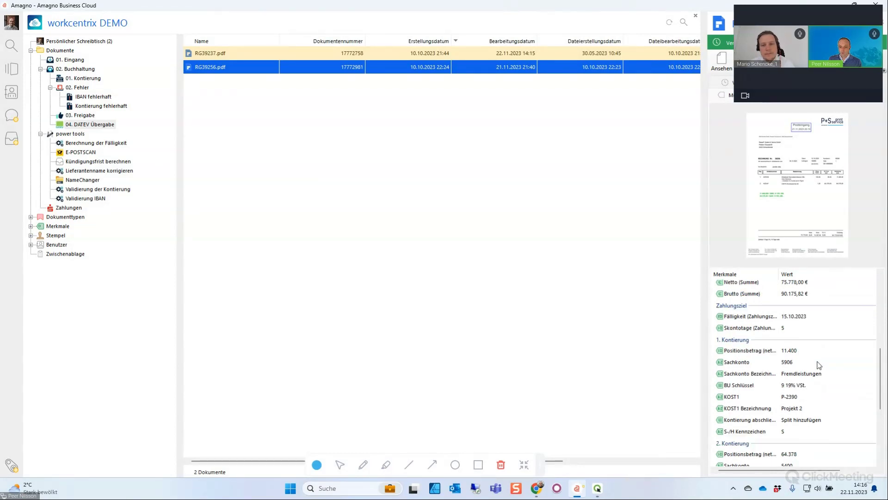
scroll(793, 413, up, 5)
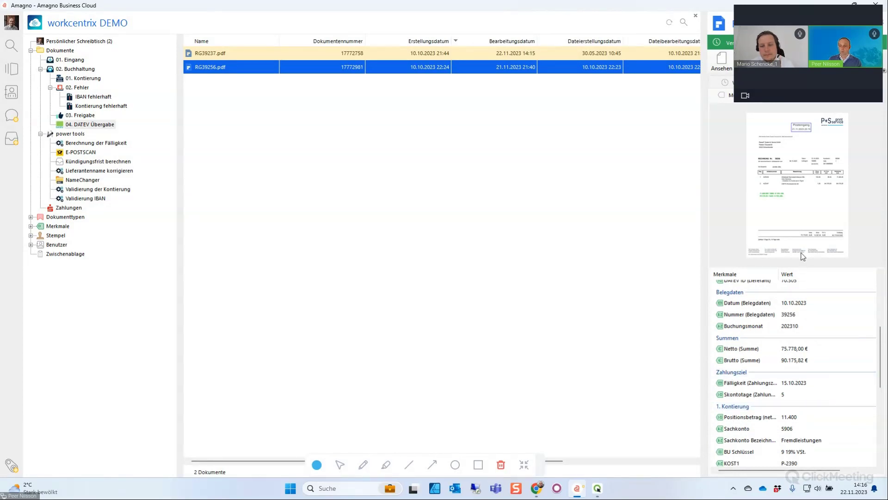
click(668, 24)
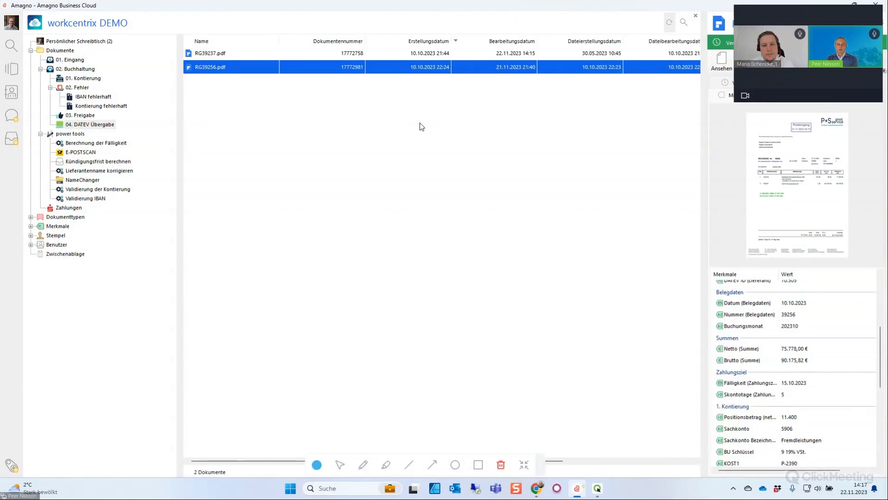
click(82, 126)
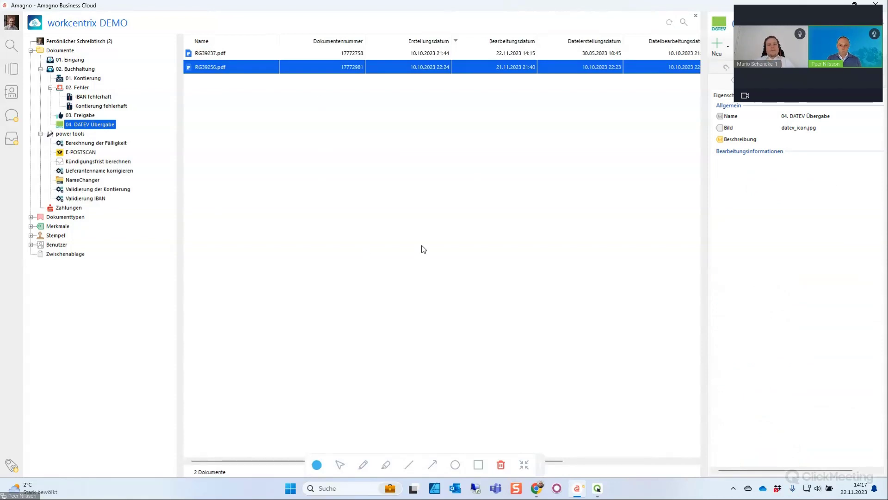
Switch to Chrome and review the Buchungsstapel field descriptions on the DATEV Developer Portal.
mouse_move(541, 494)
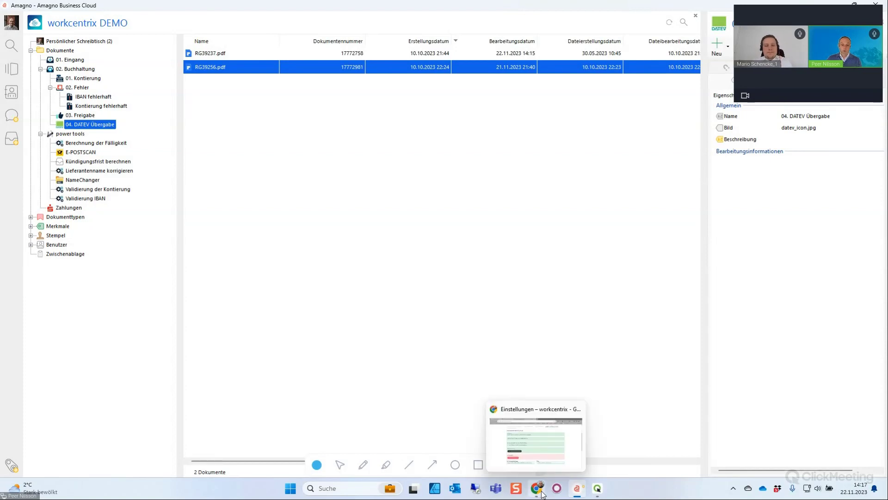
click(542, 442)
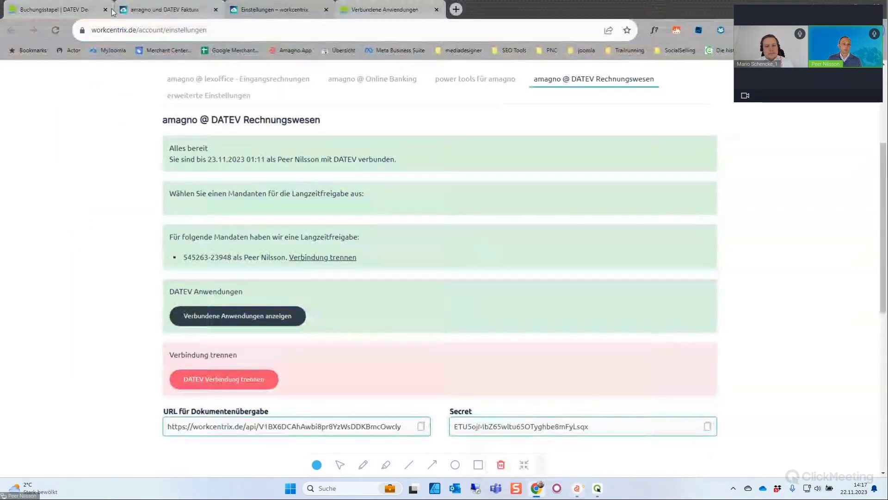
click(55, 10)
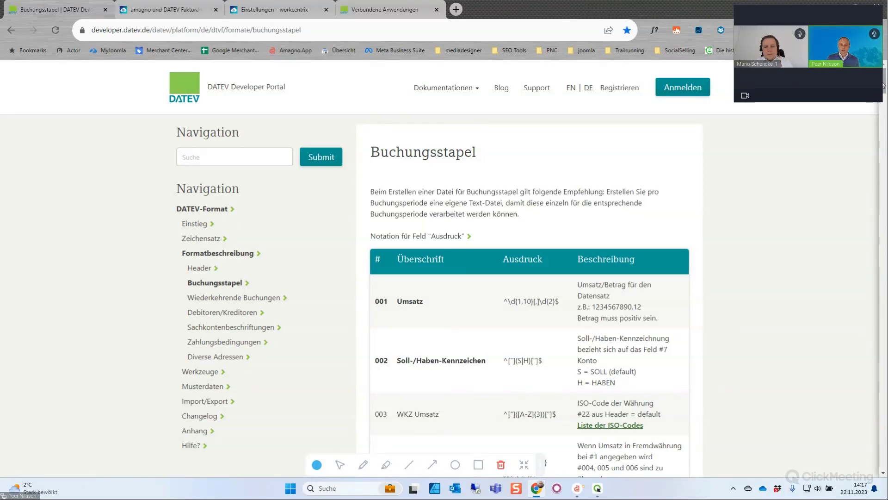
scroll(882, 92, down, 3)
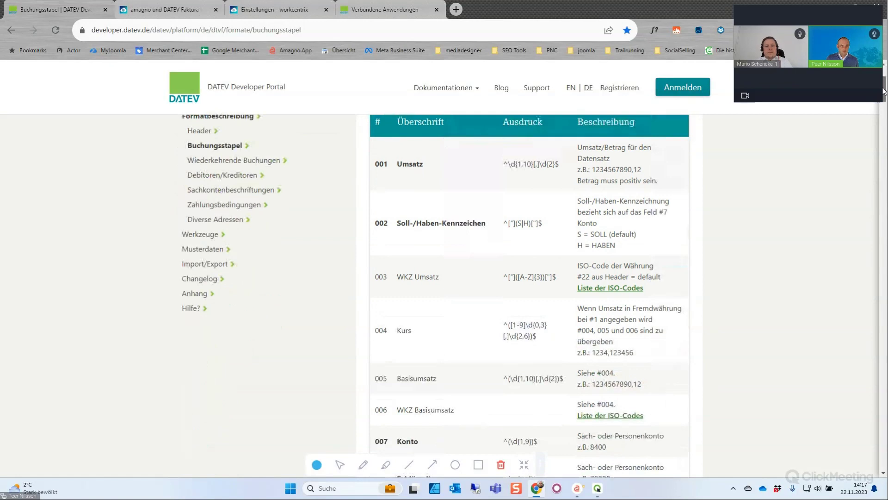
scroll(883, 93, down, 1)
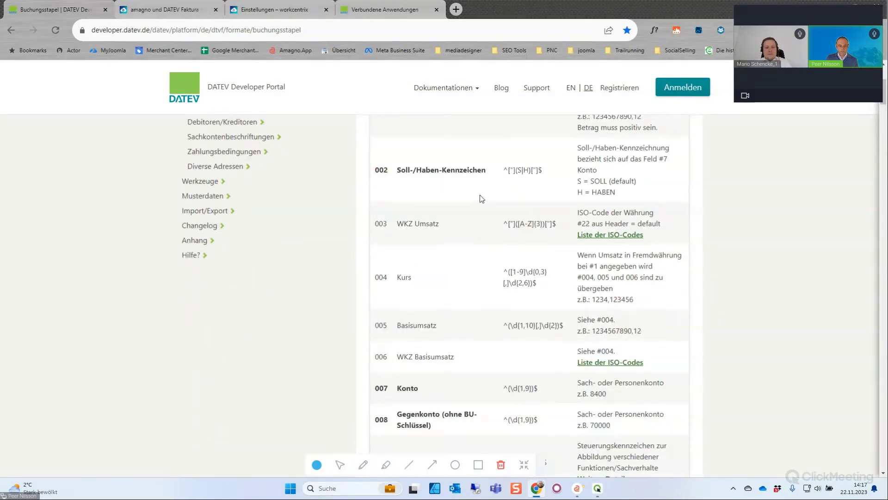
Examine the Buchungsstapel fields from 037 KOST1-Kostenstelle to 096 Buchungstyp, including 092 Veranlagungsjahr.
drag(884, 92, 865, 210)
drag(385, 162, 470, 176)
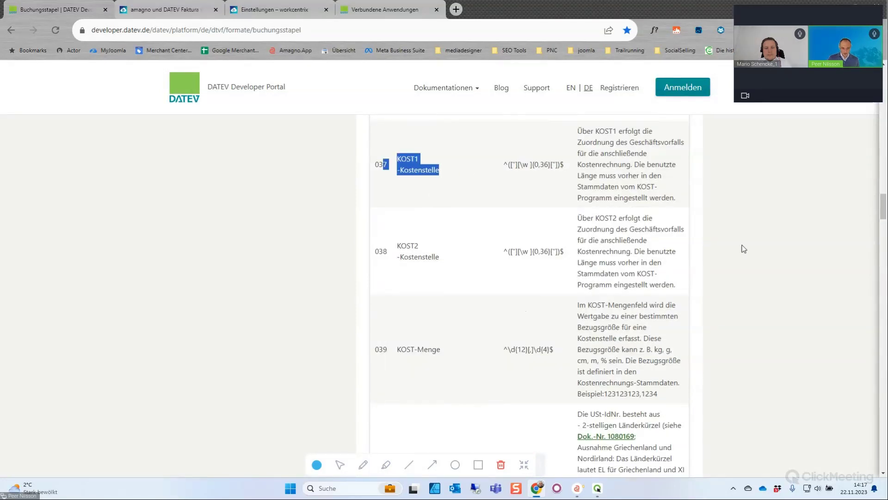
drag(882, 208, 872, 246)
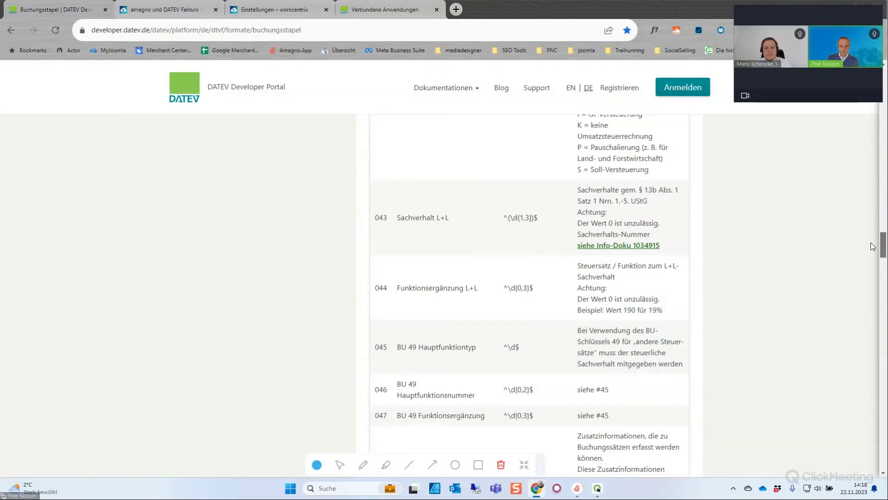
drag(872, 246, 863, 334)
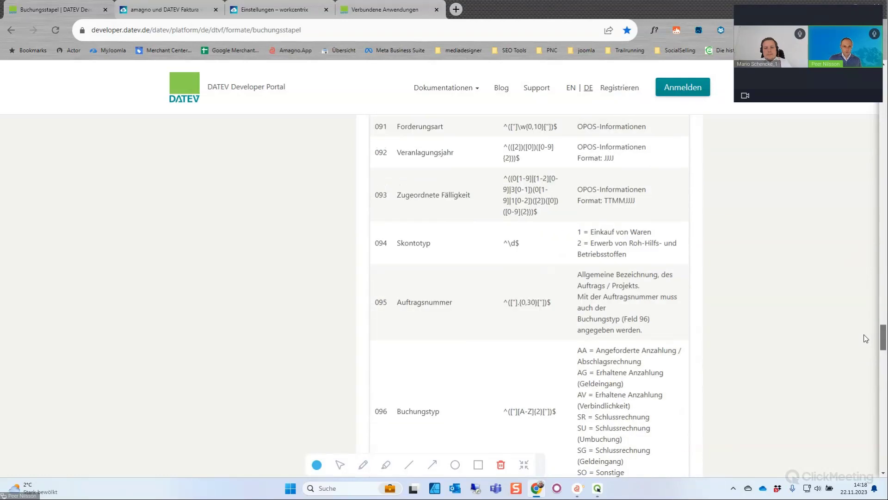
drag(397, 157, 459, 157)
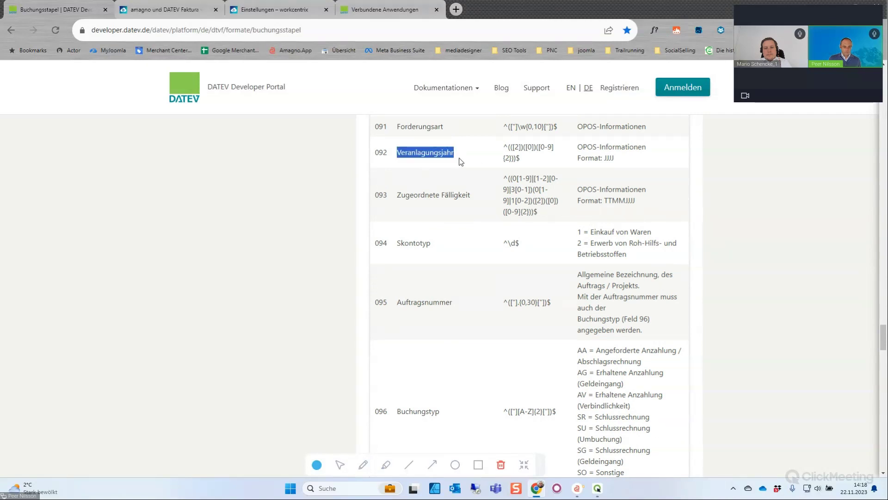
scroll(595, 270, down, 1)
scroll(596, 271, down, 3)
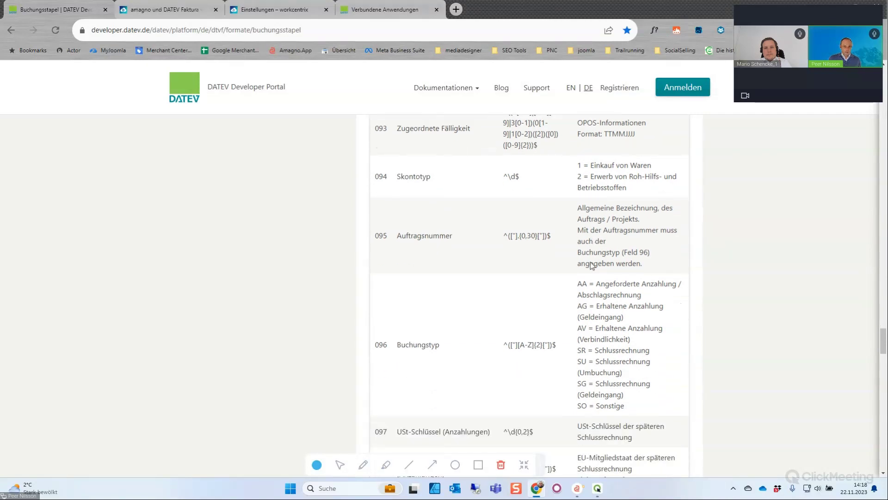
Read the description of field 114 Festschreibung, including the meaning of an empty value, 0 and 1.
drag(883, 349, 865, 416)
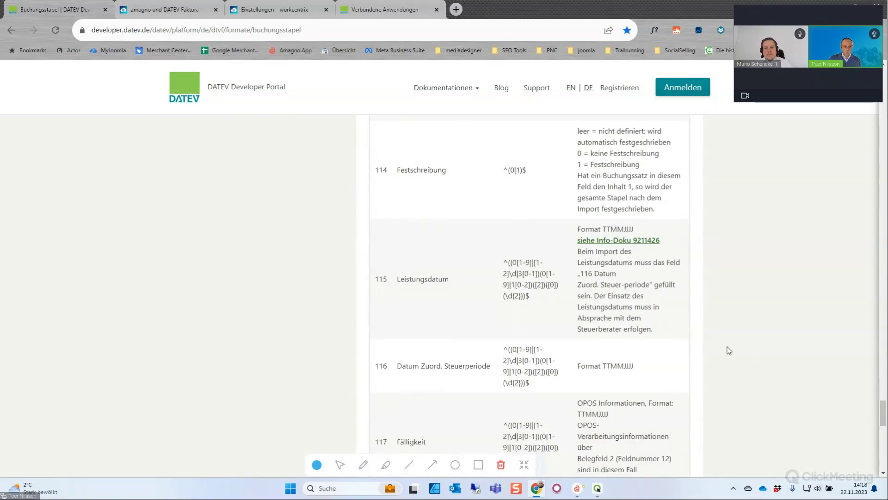
drag(660, 214, 567, 132)
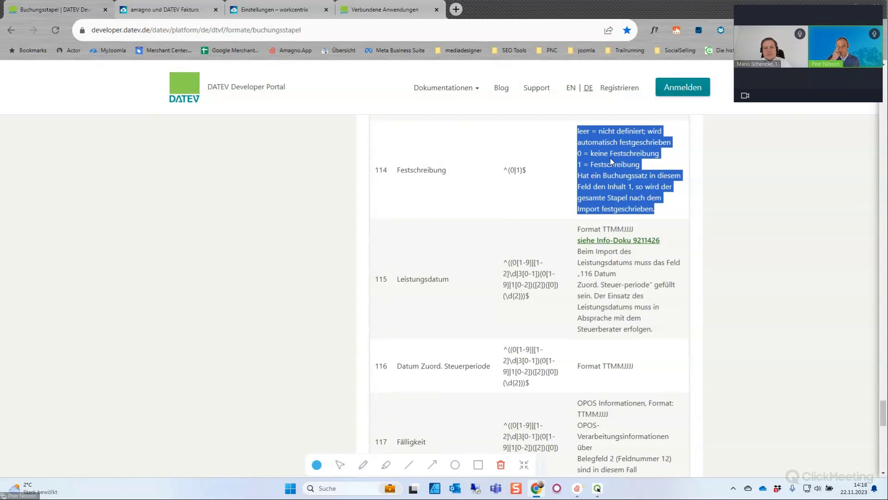
mouse_move(572, 131)
mouse_down()
mouse_move(662, 133)
mouse_move(683, 147)
mouse_move(625, 132)
mouse_move(576, 132)
mouse_up()
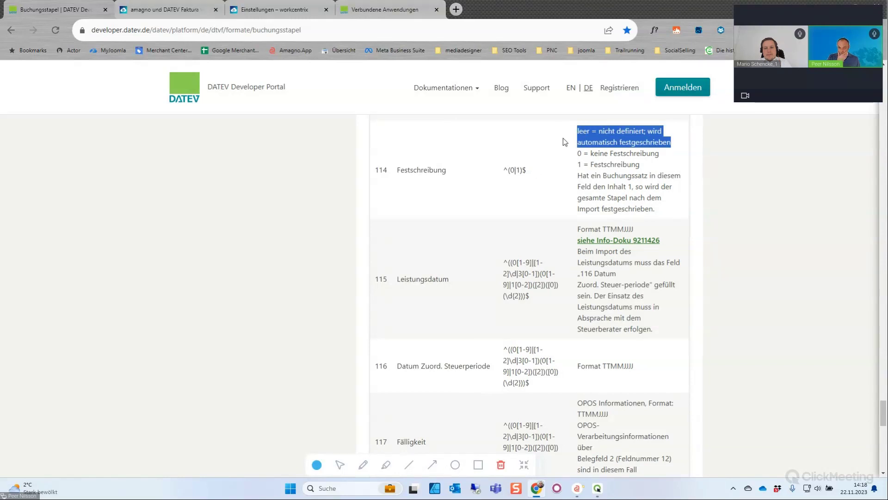
click(613, 166)
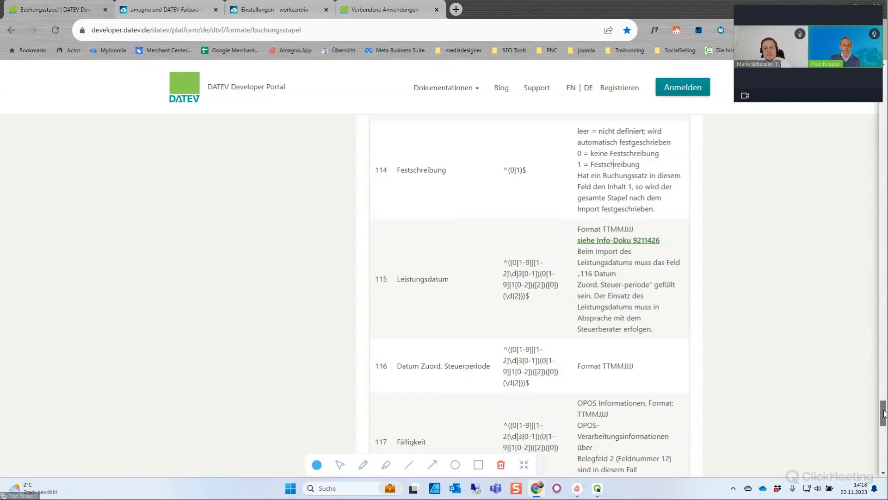
drag(884, 413, 881, 279)
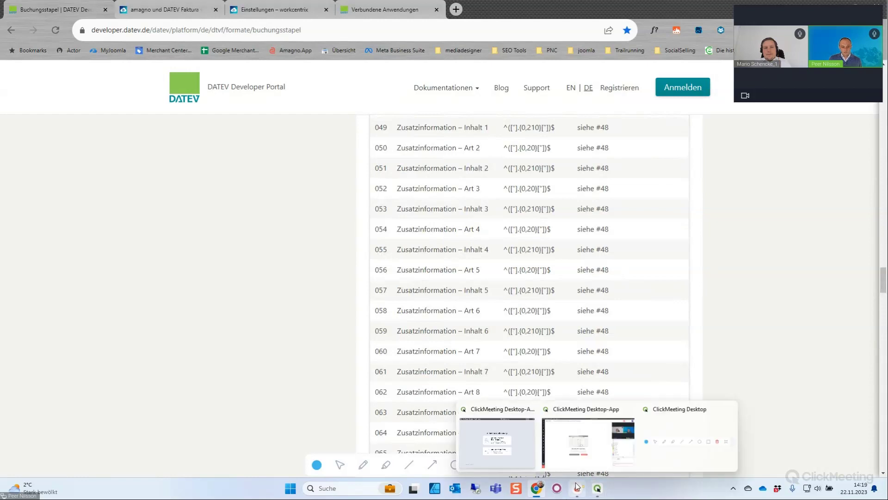
Switch to Amagno, select RG39237.pdf in 04. DATEV Übergabe and check its Kontierung and validation results.
click(568, 426)
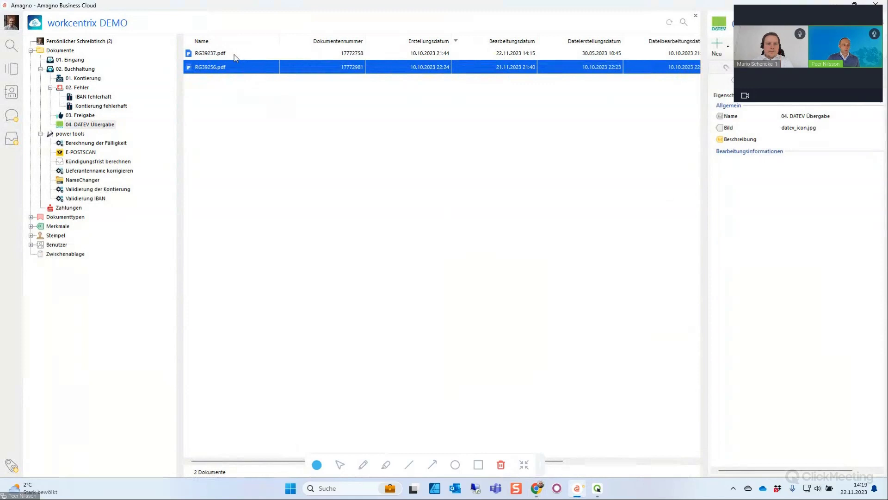
click(216, 55)
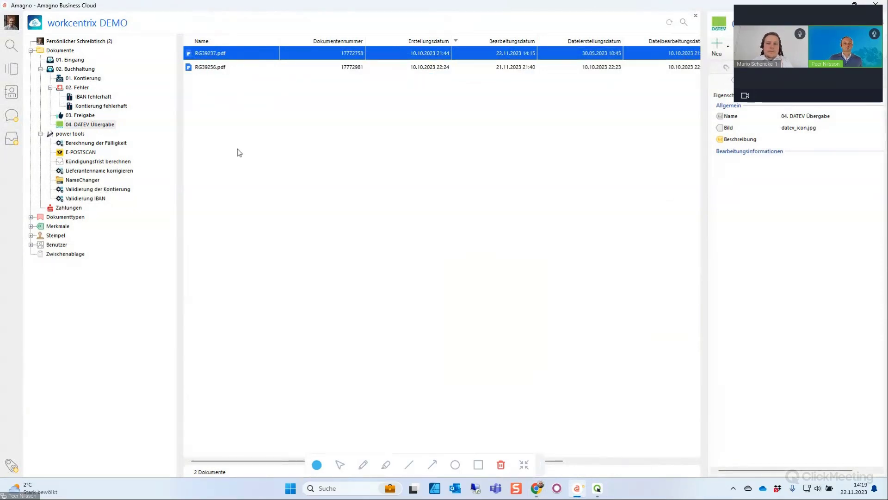
drag(879, 309, 883, 373)
scroll(794, 383, down, 3)
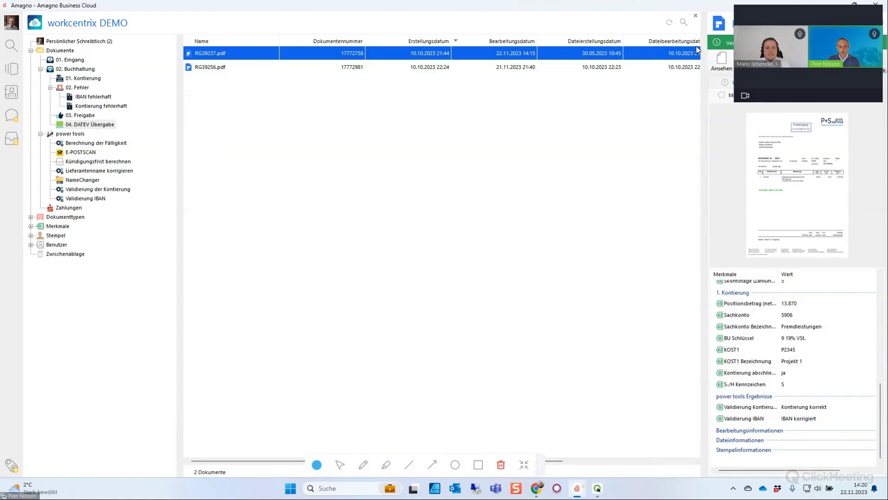
Start the DATEV handover of RG39237.pdf with a stamp and refresh the 04. DATEV Übergabe list.
click(789, 102)
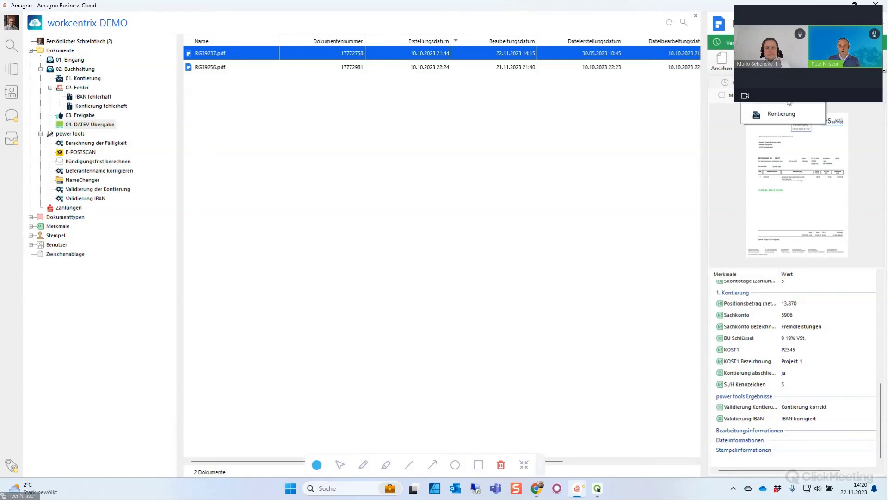
click(781, 114)
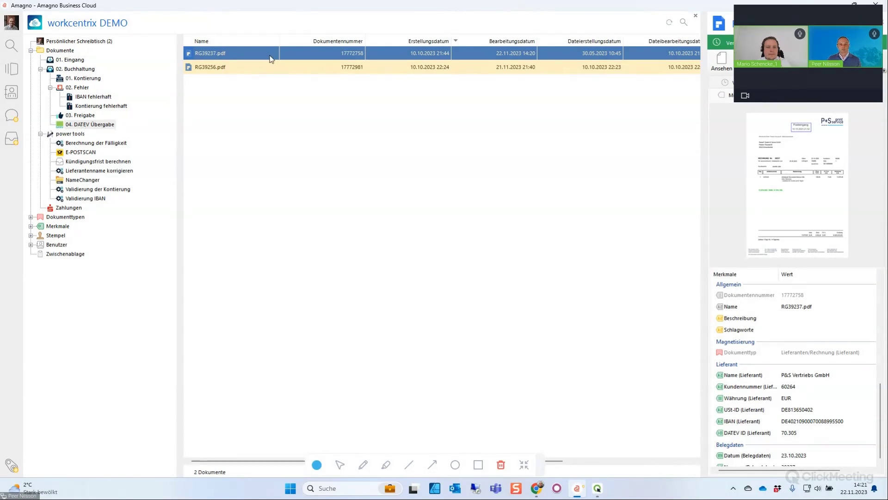
click(669, 22)
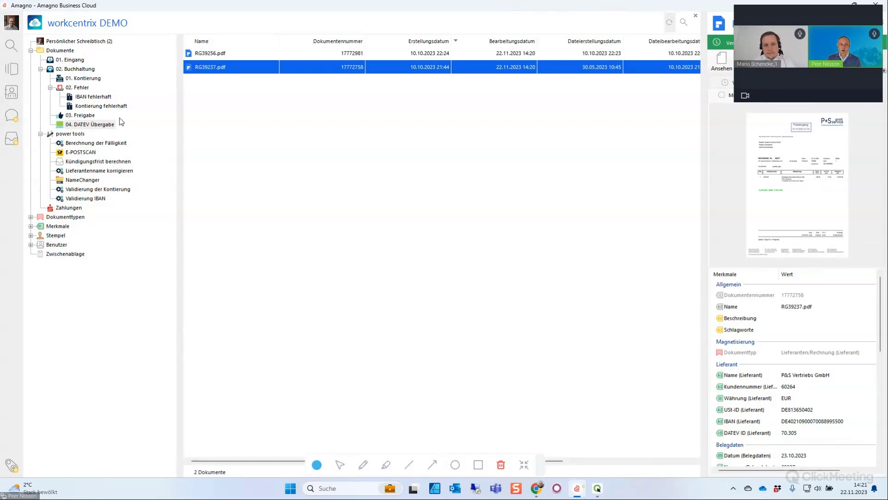
click(98, 125)
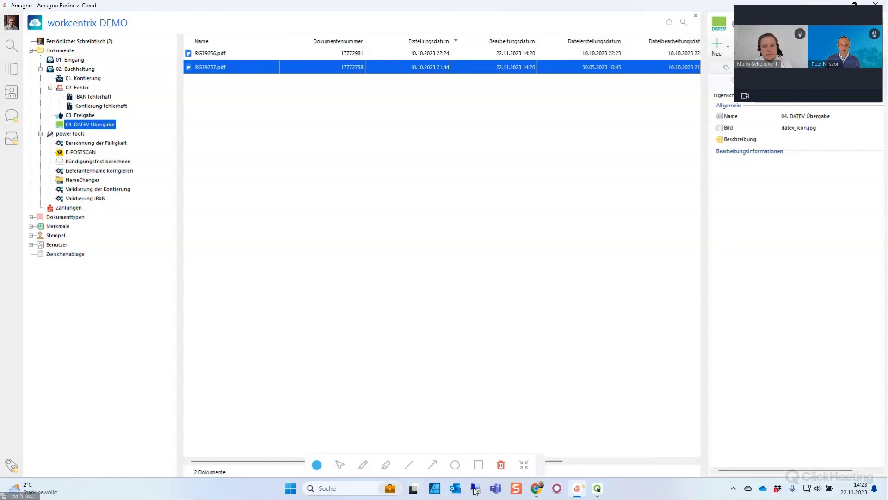
Switch to Chrome and review the amagno @ DATEV Unternehmen Online product page in the workcentrix store.
click(536, 490)
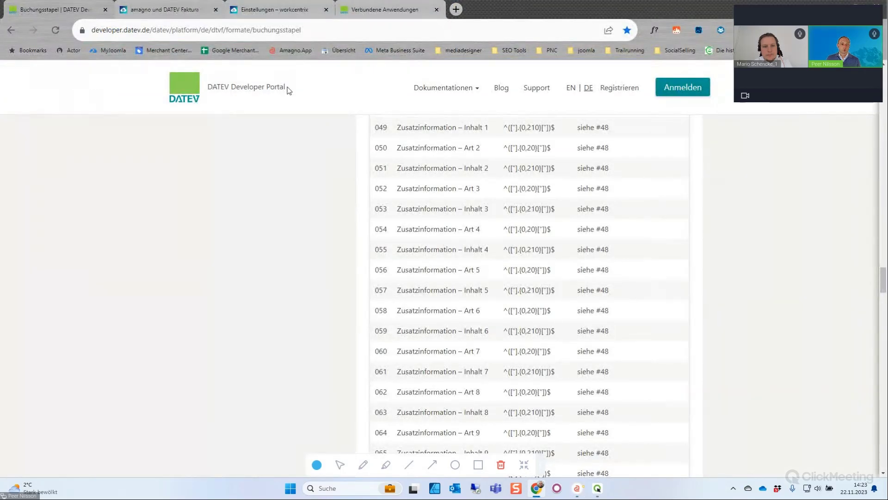
click(164, 9)
click(11, 29)
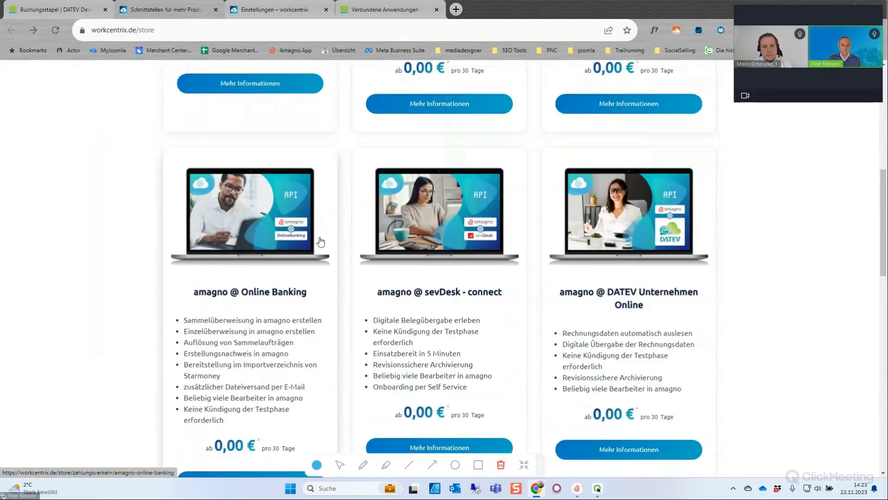
scroll(319, 241, down, 1)
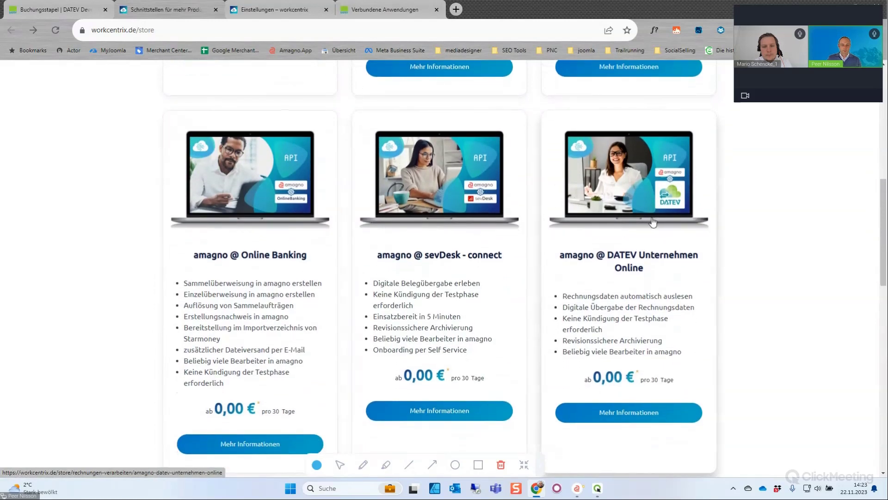
click(635, 420)
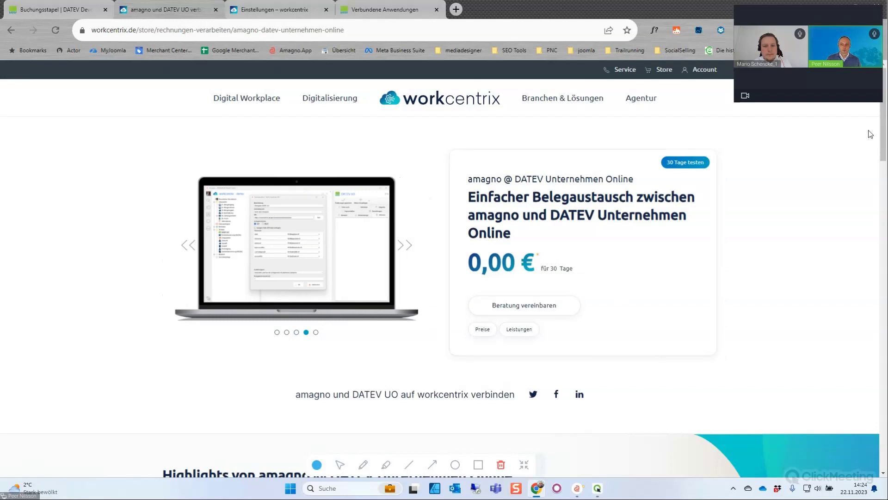
scroll(881, 147, down, 1)
scroll(881, 147, down, 1)
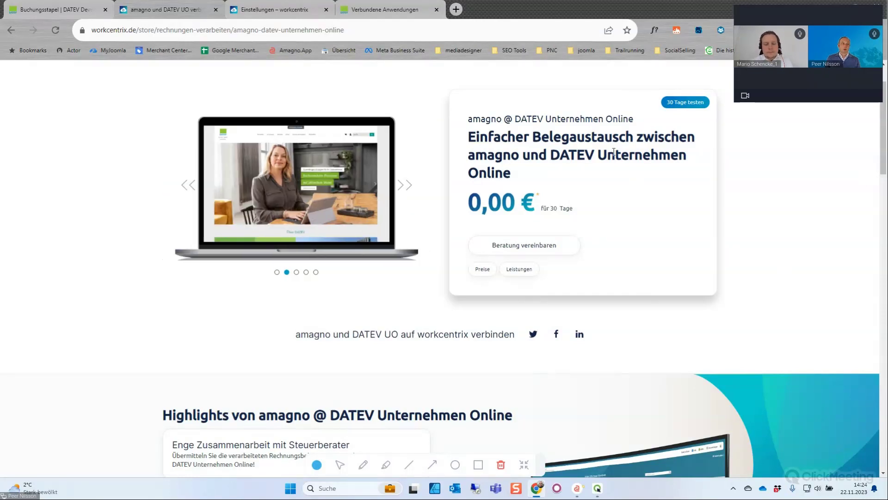
Return to the store overview and open the amagno @ DATEV Rechnungswesen product page.
click(13, 30)
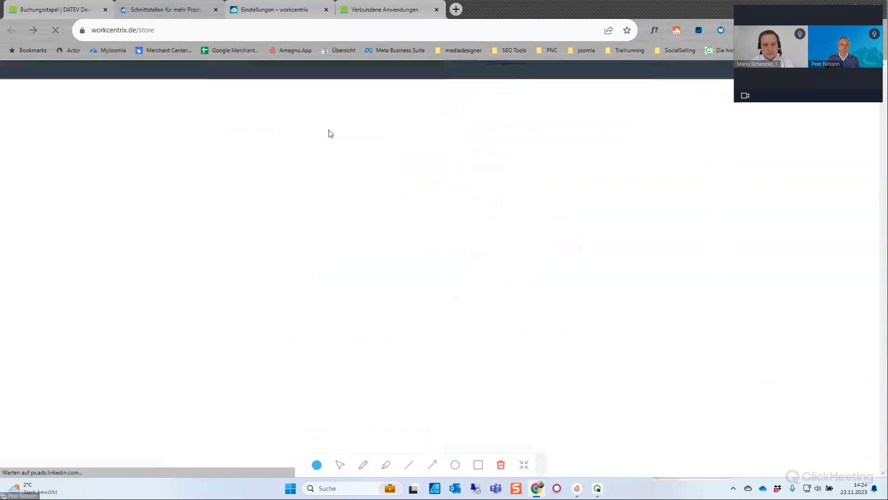
scroll(473, 202, down, 6)
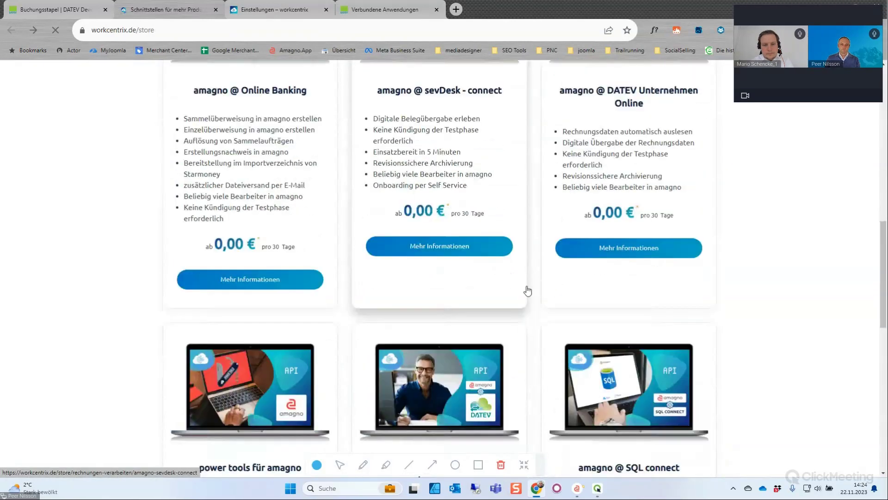
scroll(473, 321, down, 2)
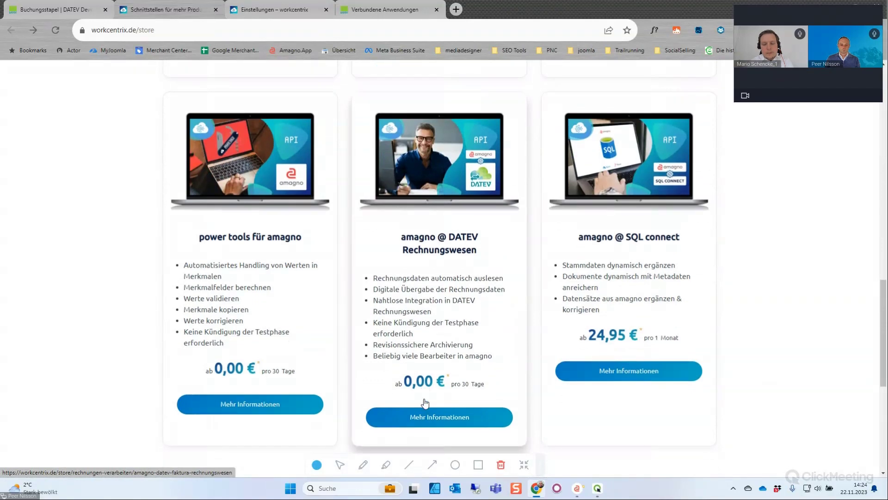
click(447, 400)
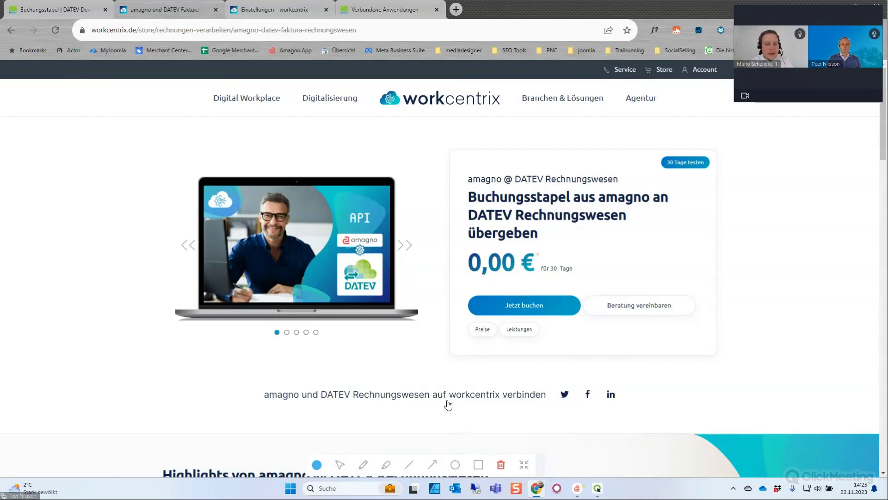
Switch to Amagno, select RG39256.pdf in 04. DATEV Übergabe and expand its Stempelinformationen.
click(577, 493)
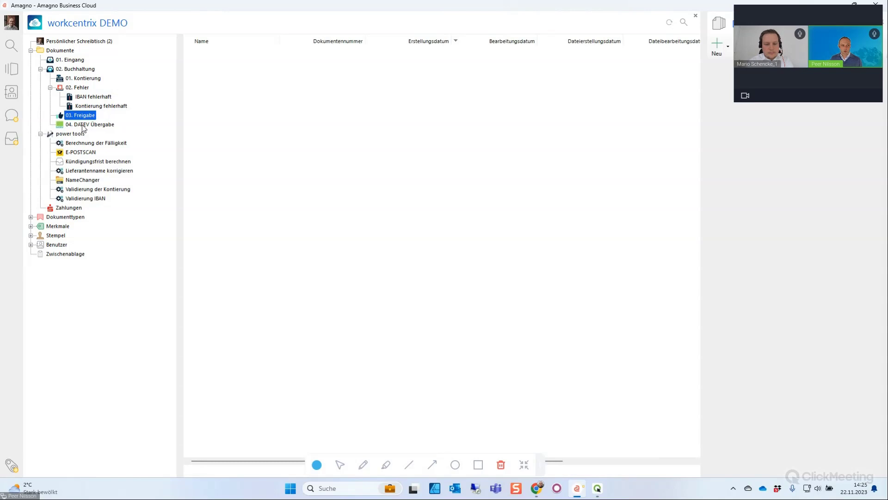
click(82, 125)
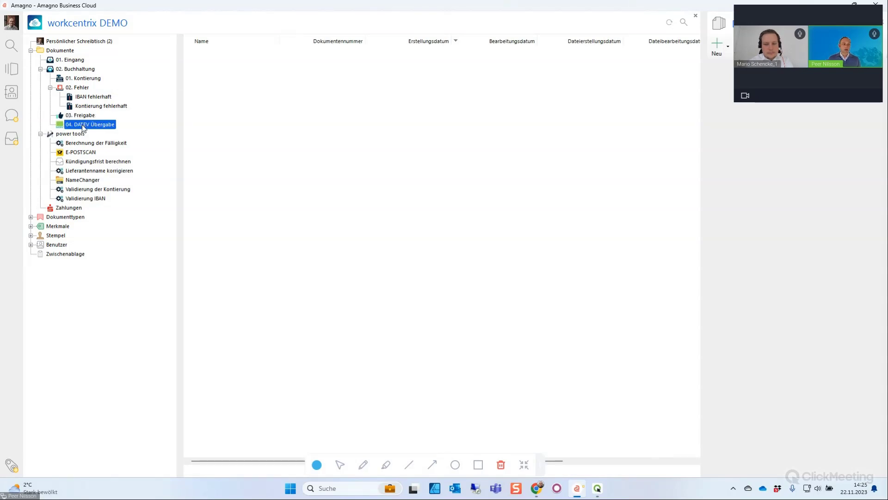
click(232, 57)
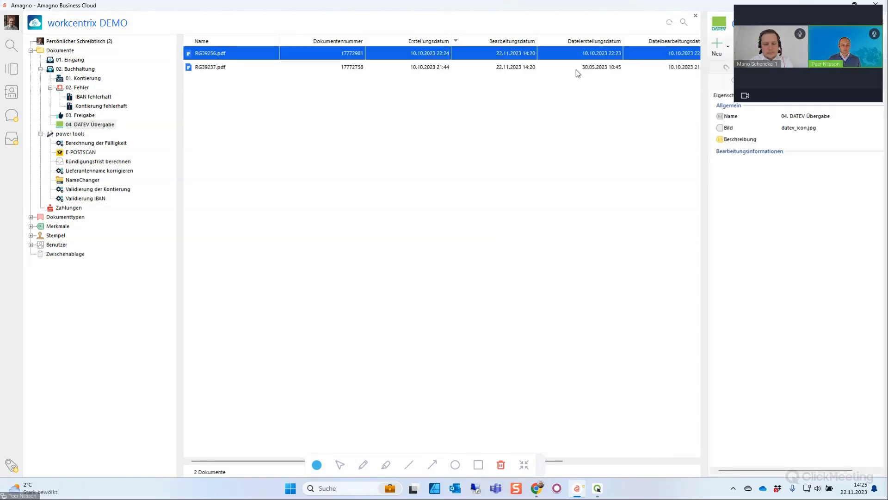
scroll(771, 379, down, 10)
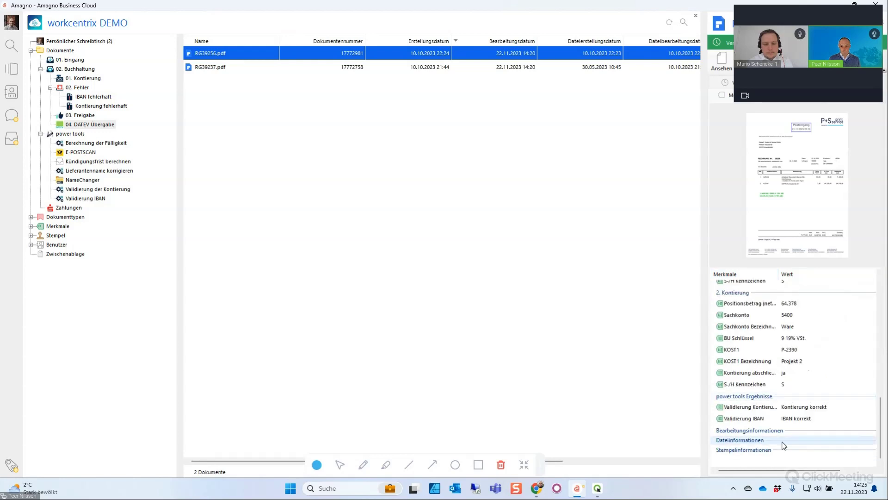
click(748, 450)
scroll(853, 428, down, 5)
scroll(818, 403, down, 2)
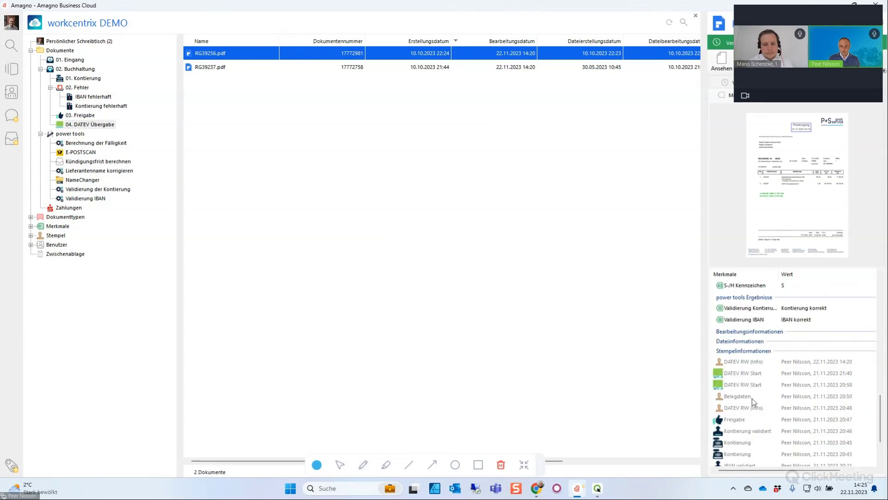
Examine the DATEV RW Start stamp, both Kontierung entries and the complete stamp history of RG39256.pdf.
click(737, 375)
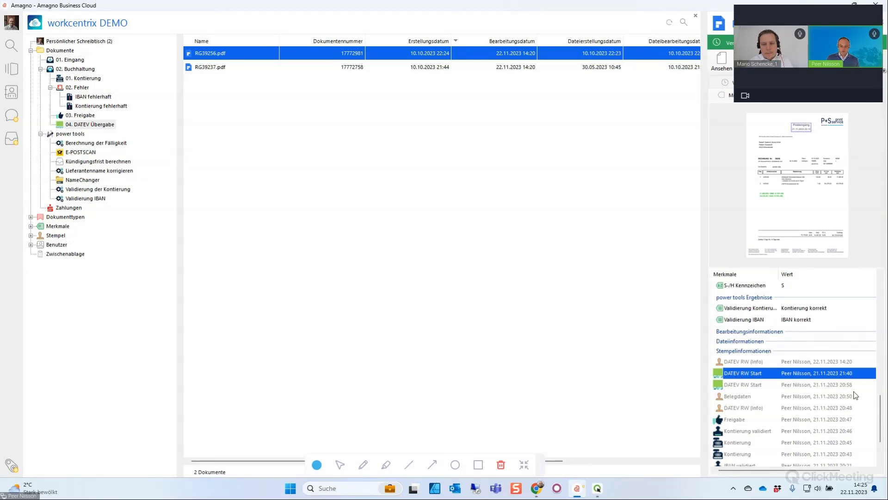
drag(880, 413, 887, 371)
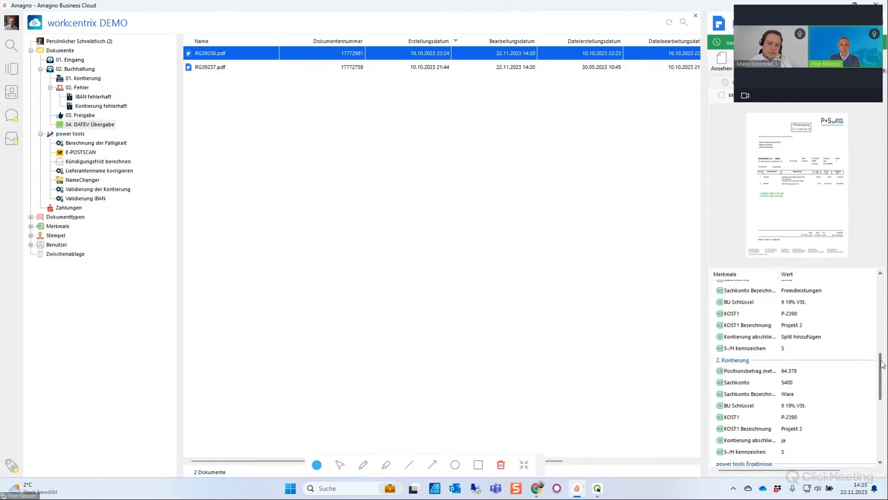
scroll(810, 368, down, 5)
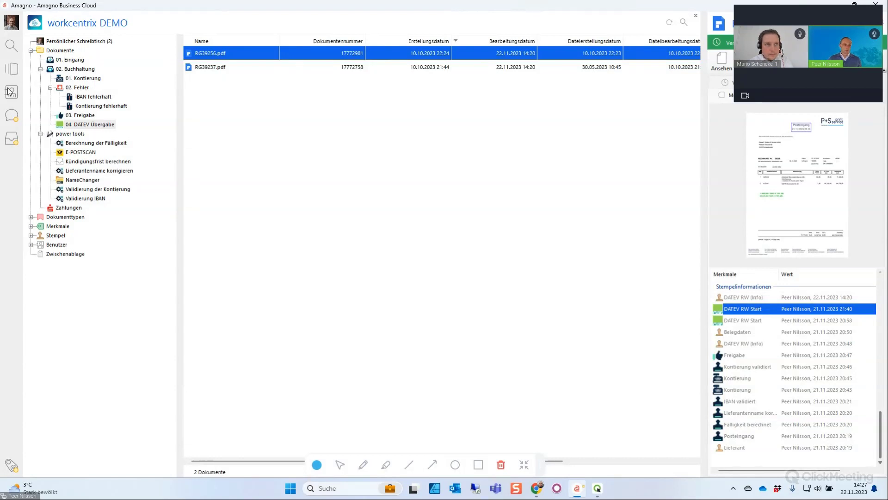
Select RN13172687 - greener solutions GmbH.pdf in 01. Kontierung and open it with the Kontierung stamp form.
click(83, 78)
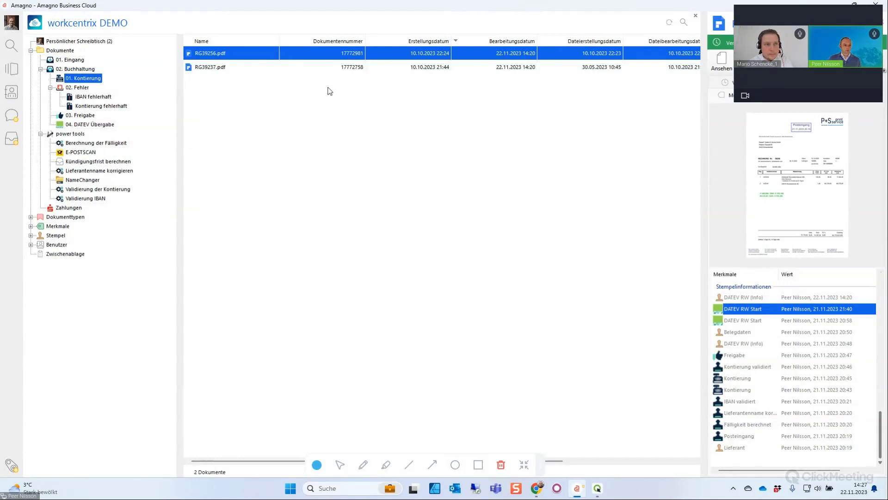
click(254, 58)
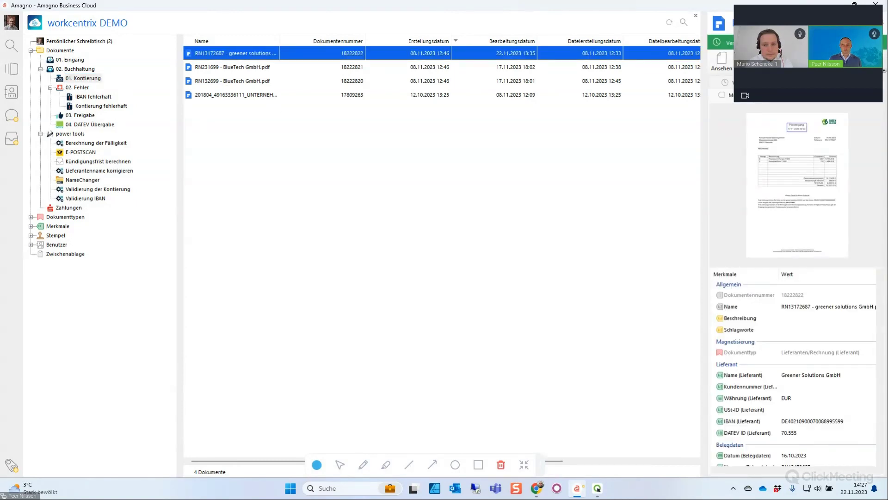
key(Return)
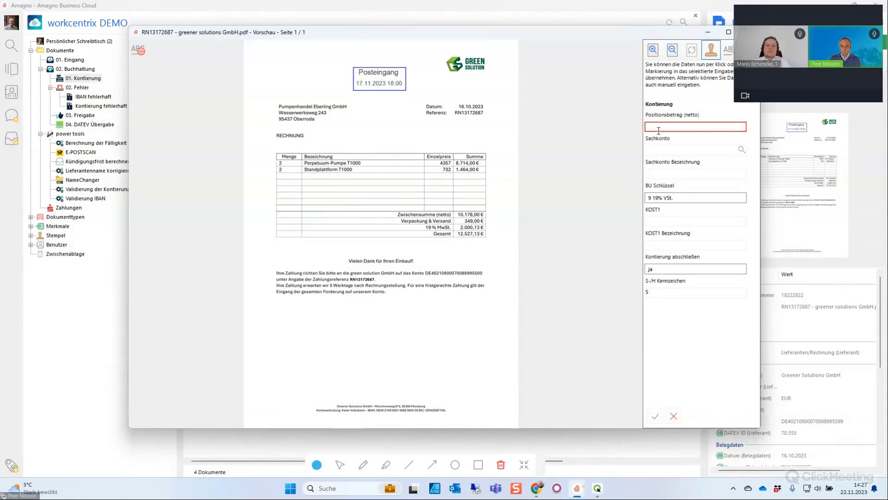
Look up Sachkonto suggestions for 66 in the Kontierung form, then close the suggestions and the form without applying anything.
click(697, 150)
text(66)
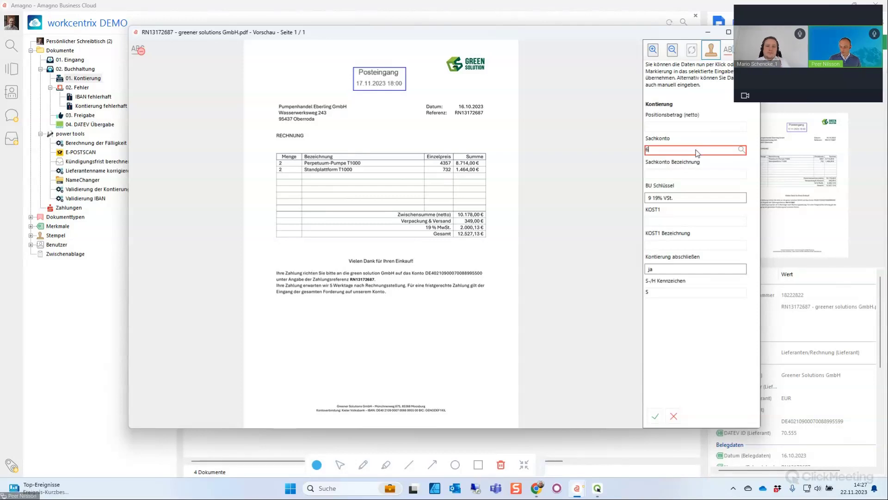
click(742, 150)
drag(375, 184, 525, 182)
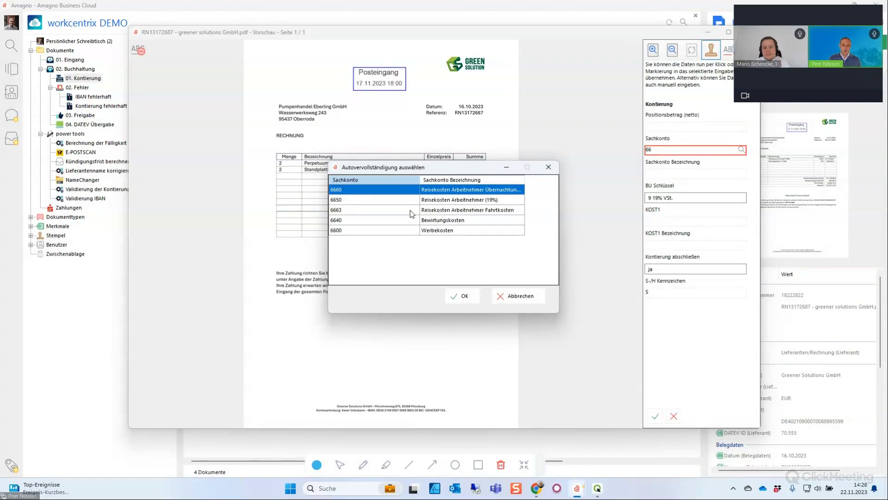
click(514, 295)
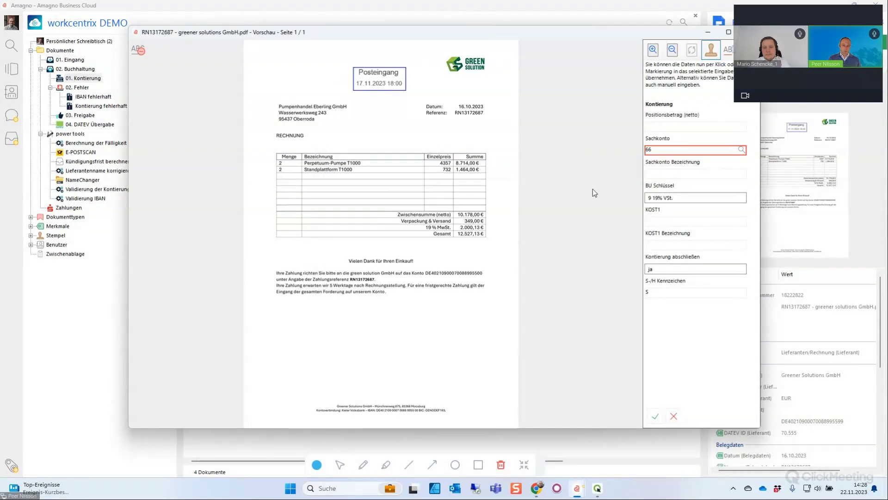
key(Escape)
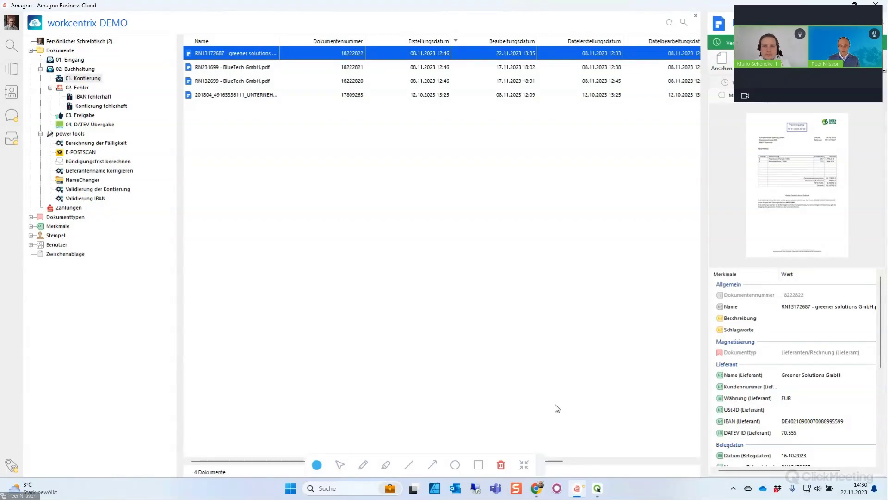
Review the Lieferant attributes of the greener solutions invoice, checking the USt-ID and DATEV ID entries.
scroll(793, 410, down, 3)
click(735, 301)
click(737, 313)
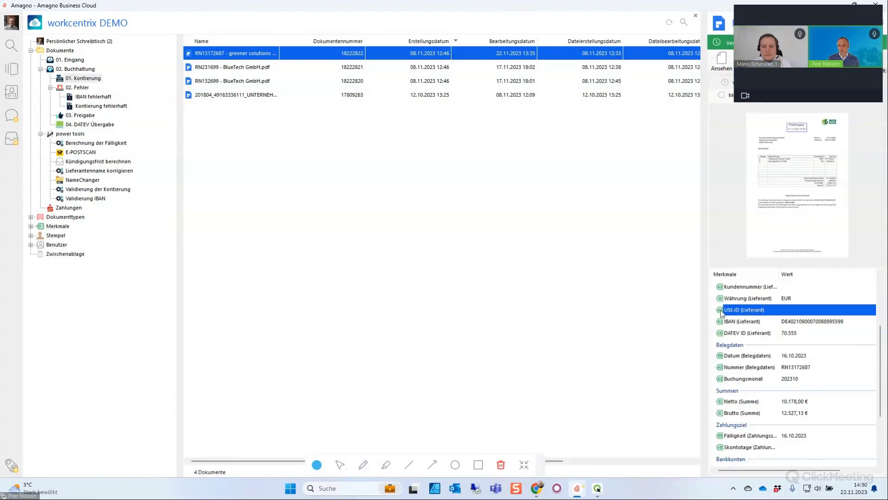
click(746, 335)
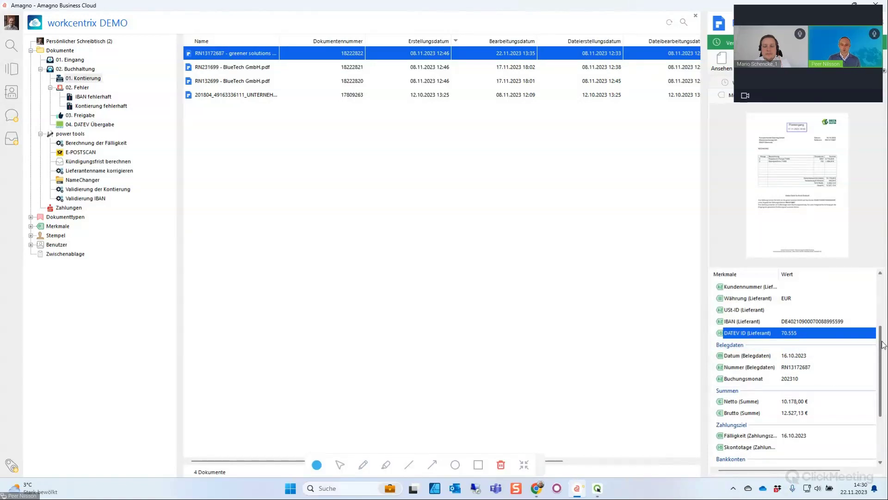
drag(882, 342, 883, 335)
scroll(858, 356, up, 1)
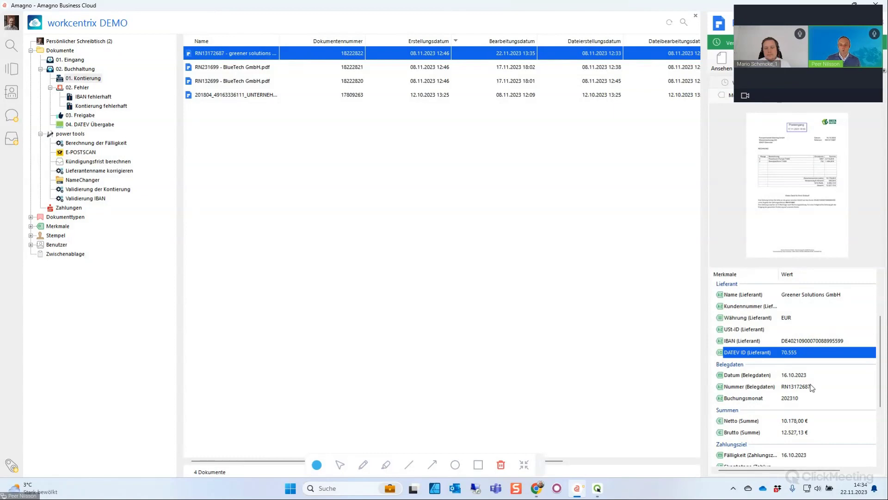
Expand the invoice's Stempelinformationen and review its stamp history, then return to the Belegdaten and Summen attributes.
scroll(811, 387, down, 3)
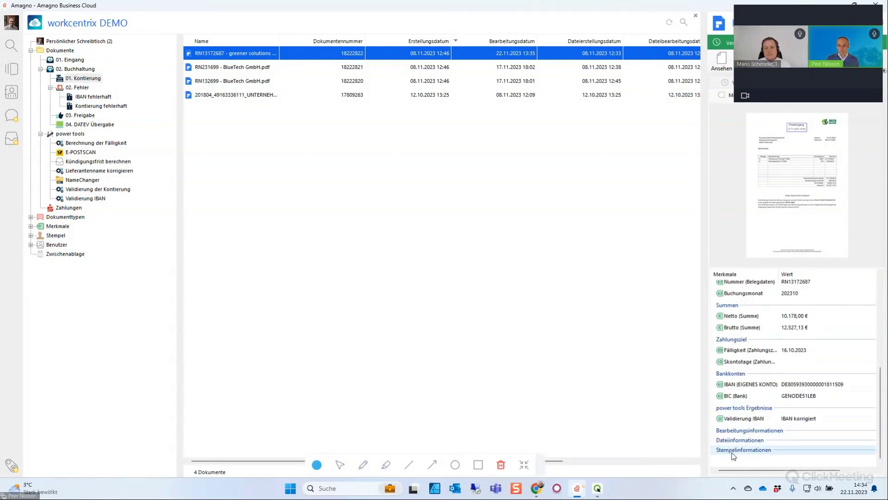
scroll(796, 407, down, 3)
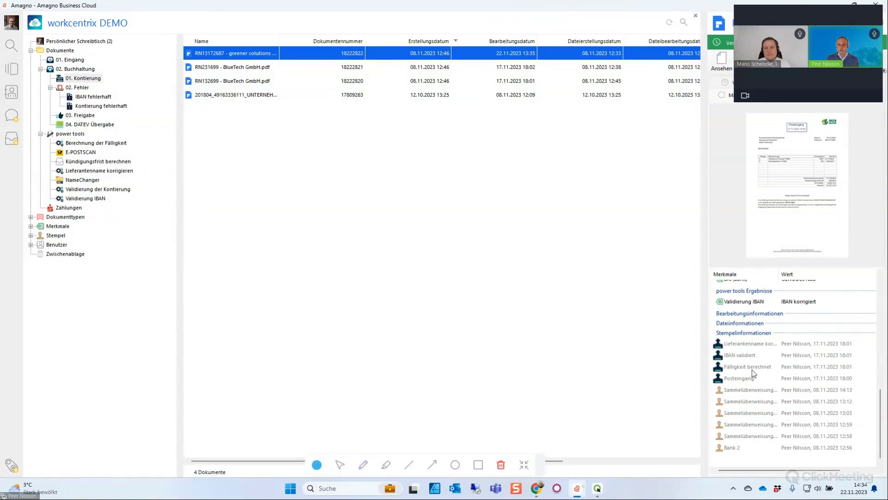
scroll(771, 409, up, 1)
scroll(771, 409, down, 1)
scroll(764, 366, up, 5)
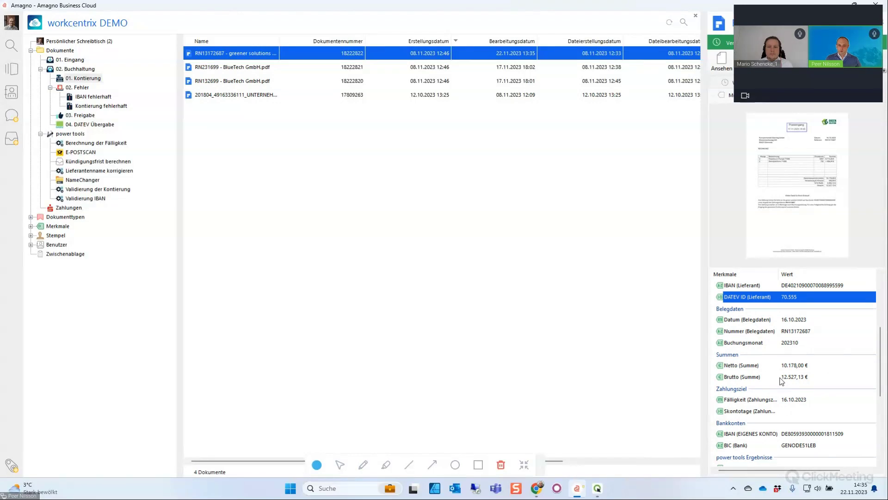